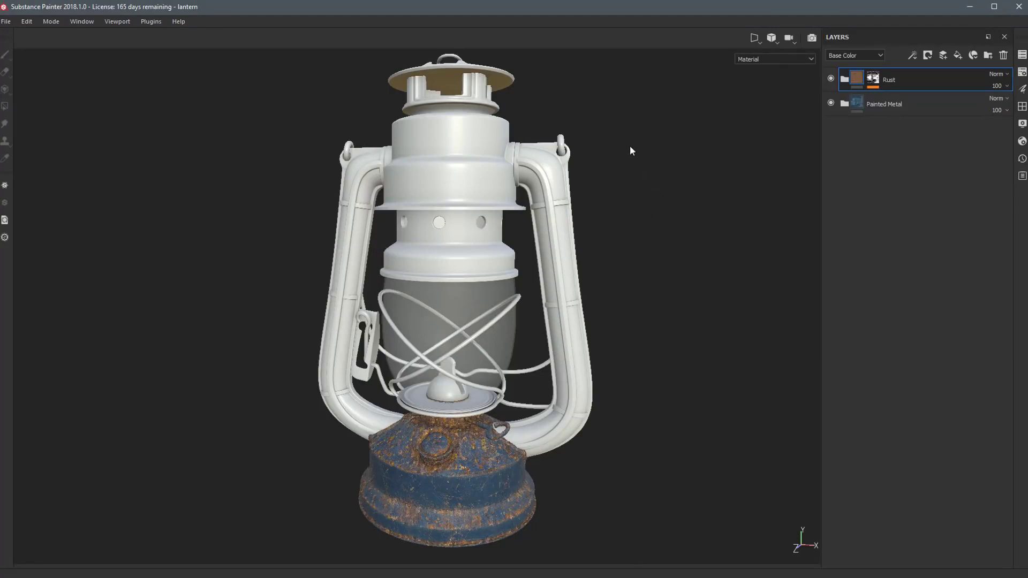
Step: Open the shelf of materials as a narrower floating window and place it beside the lantern
left_click(1022, 106)
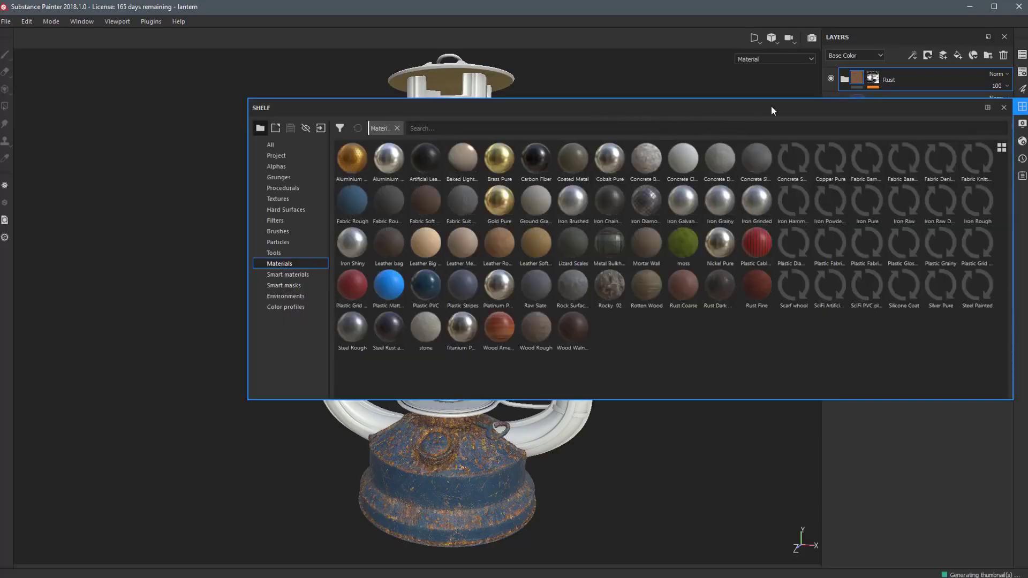
left_click_drag(780, 108, 569, 216)
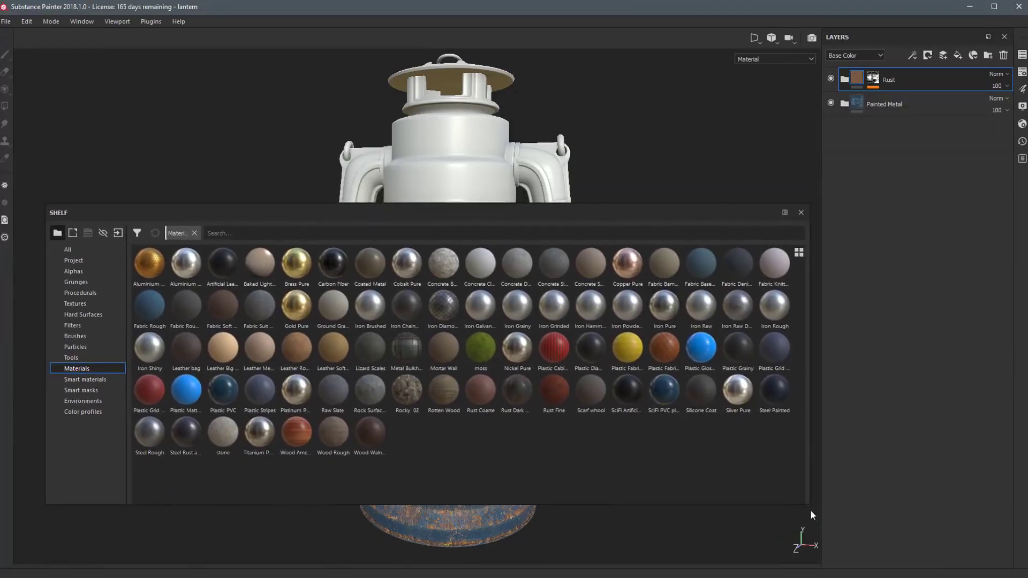
left_click_drag(809, 506, 343, 528)
left_click_drag(220, 212, 195, 177)
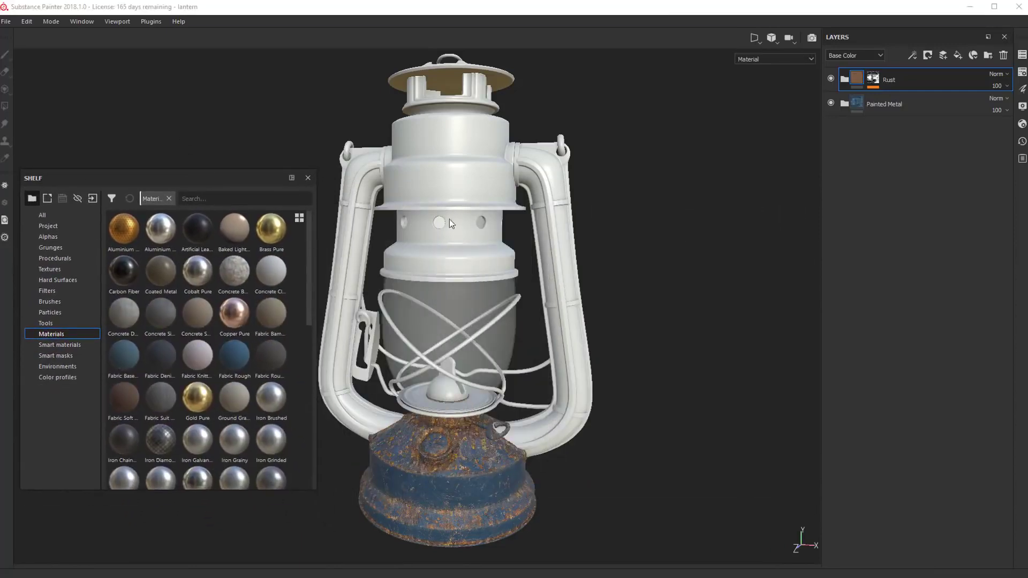
Step: Apply the Painted Metal smart material from the shelf to the lantern's arm handle
middle_click_drag(504, 269, 567, 261)
left_click(66, 344)
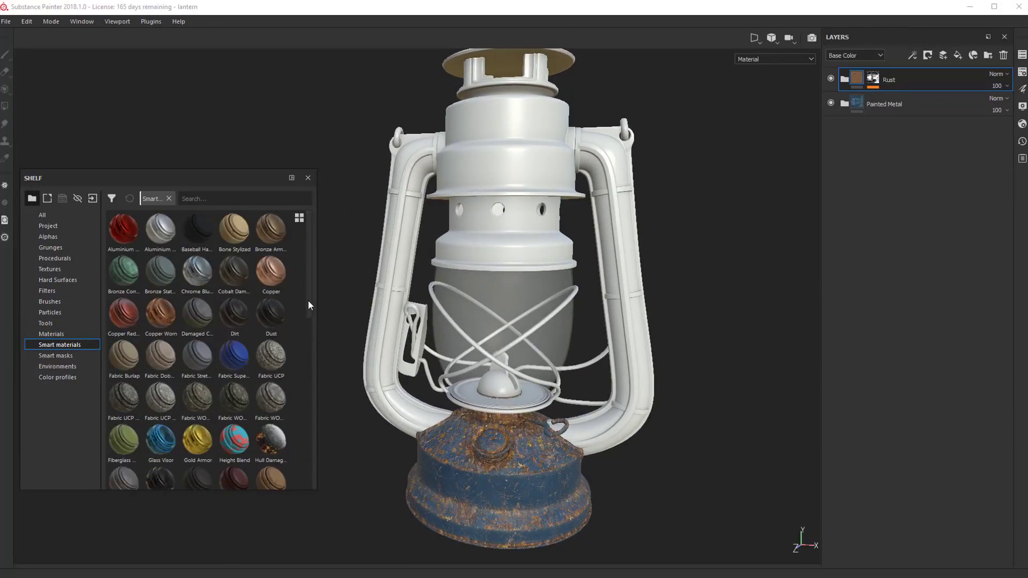
left_click_drag(308, 300, 320, 376)
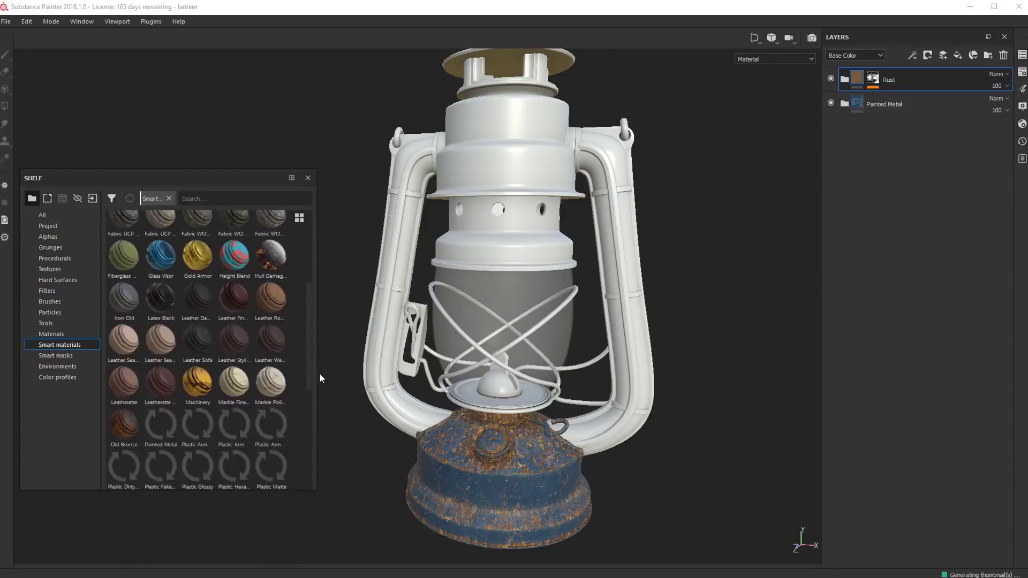
scroll(222, 293, "down", 3)
mouse_move(162, 265)
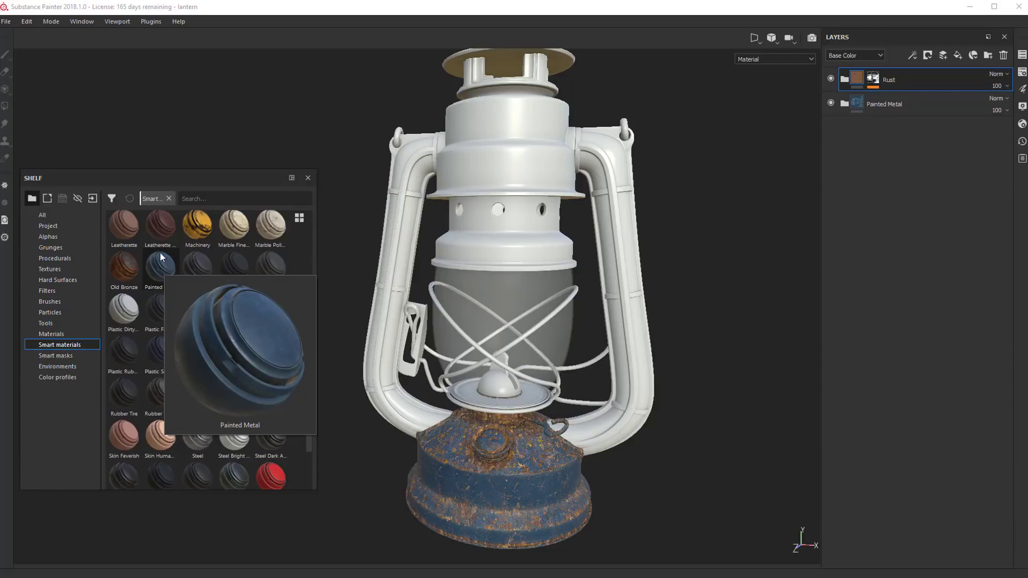
left_click(161, 262)
mouse_move(161, 263)
left_mouse_down()
mouse_move(416, 233)
mouse_move(476, 240)
mouse_move(491, 151)
mouse_move(605, 158)
left_mouse_up()
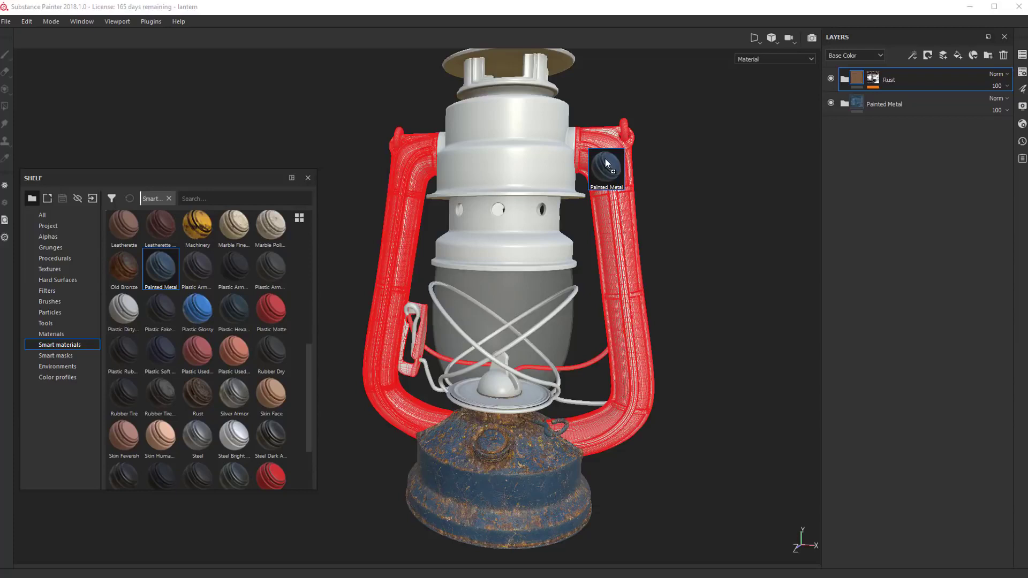
mouse_move(604, 158)
left_mouse_down()
mouse_move(716, 198)
mouse_move(608, 171)
left_mouse_up()
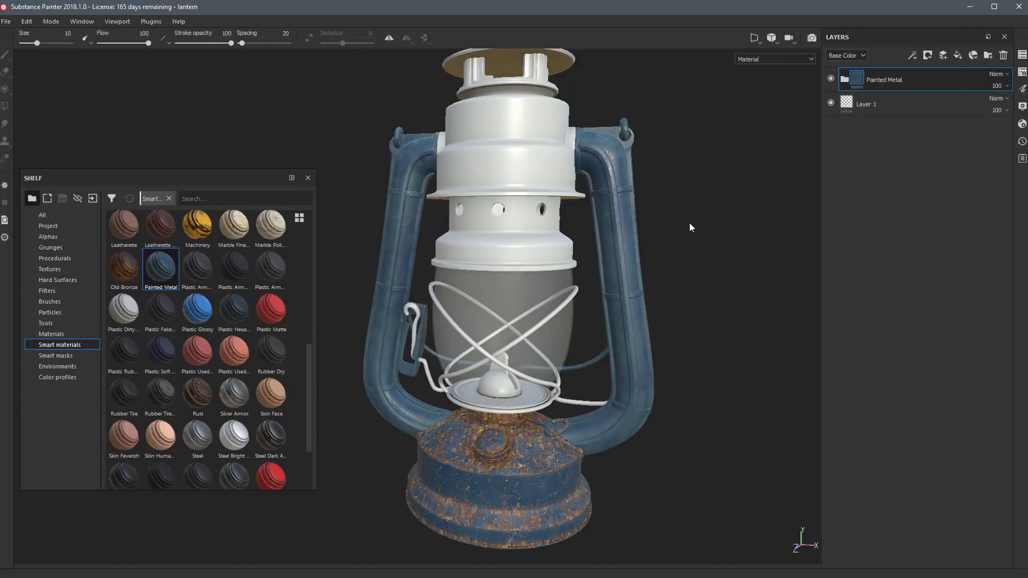
Step: Select the MG Mask Editor on color var 01's mask in the Painted Metal group and dock its properties below the layers
left_click(844, 80)
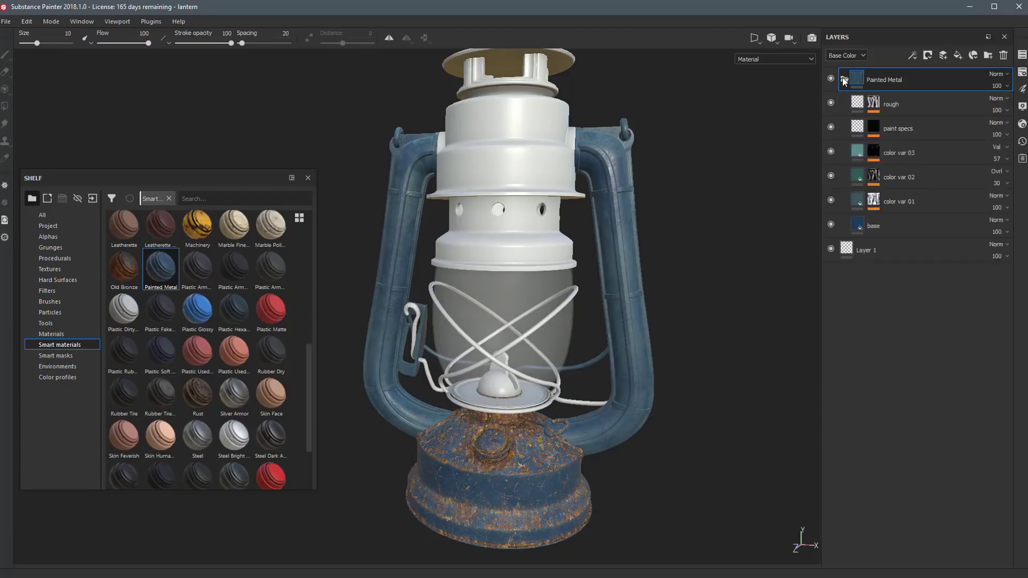
left_click(873, 201)
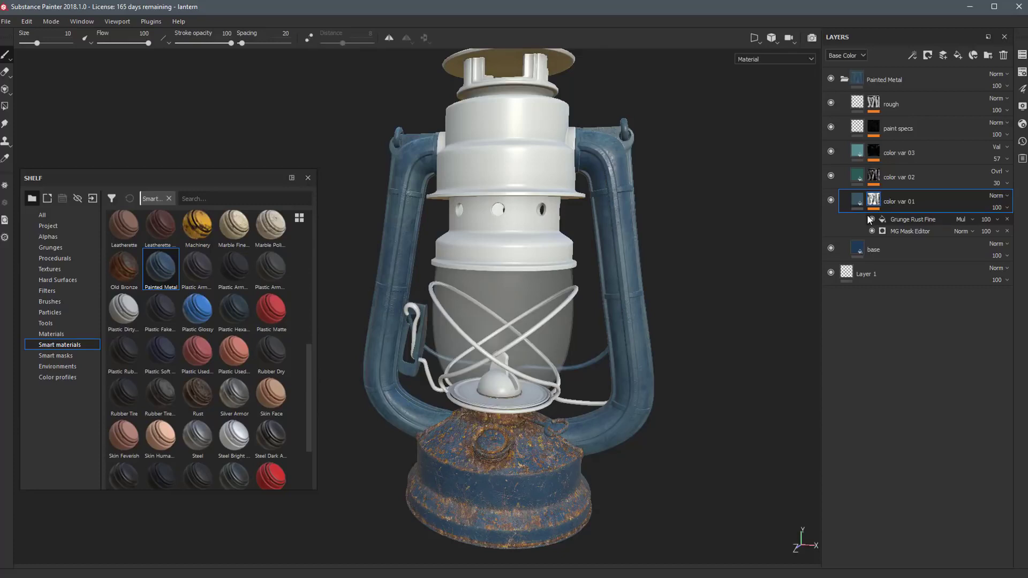
left_click(902, 231)
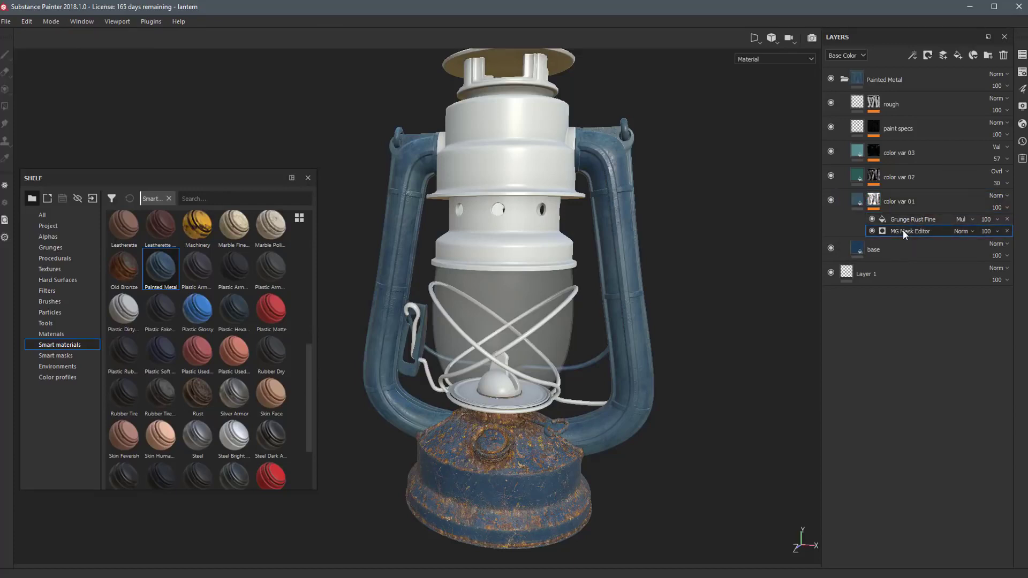
left_click(1023, 90)
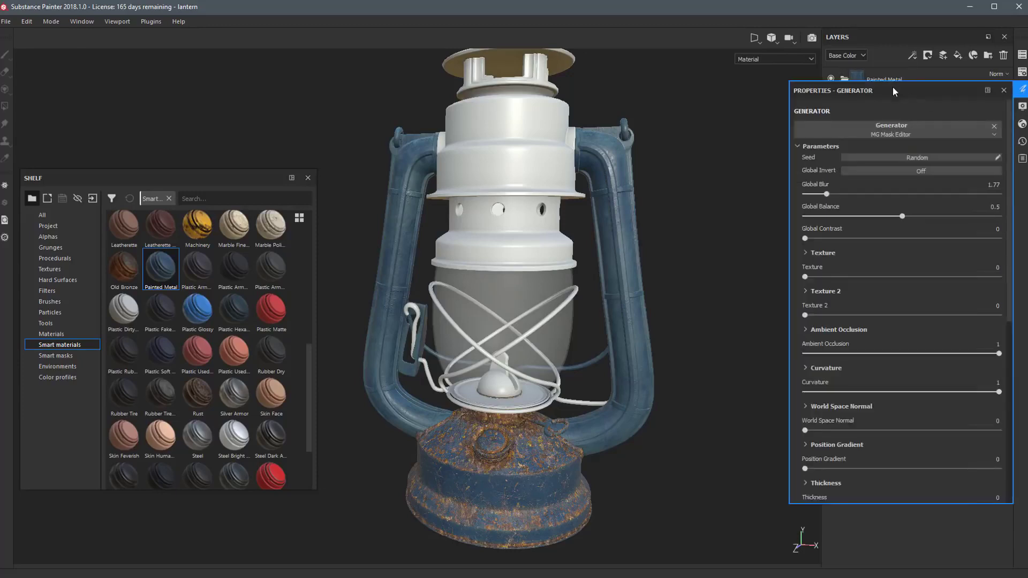
left_click_drag(891, 87, 923, 522)
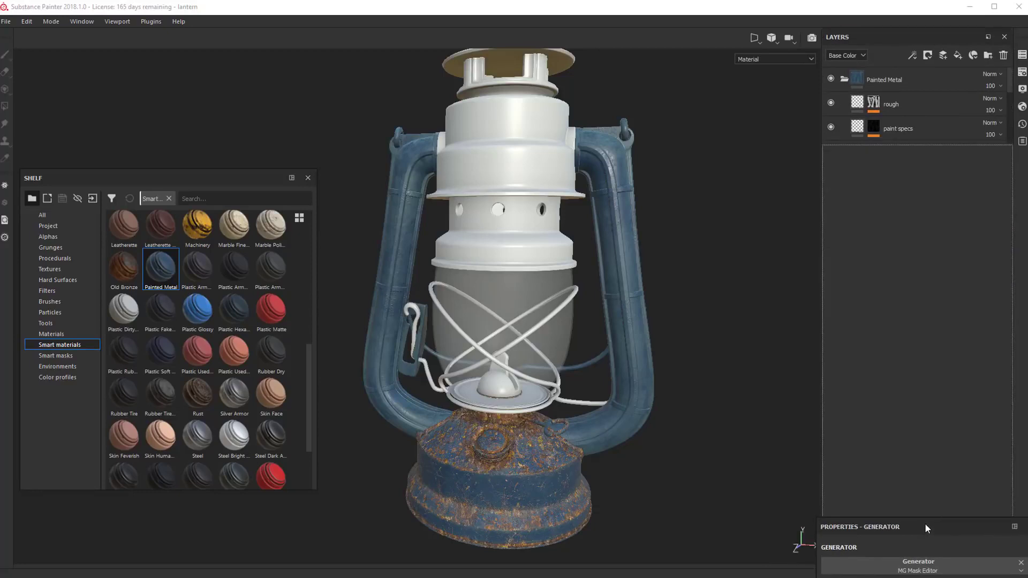
left_click_drag(917, 143, 909, 303)
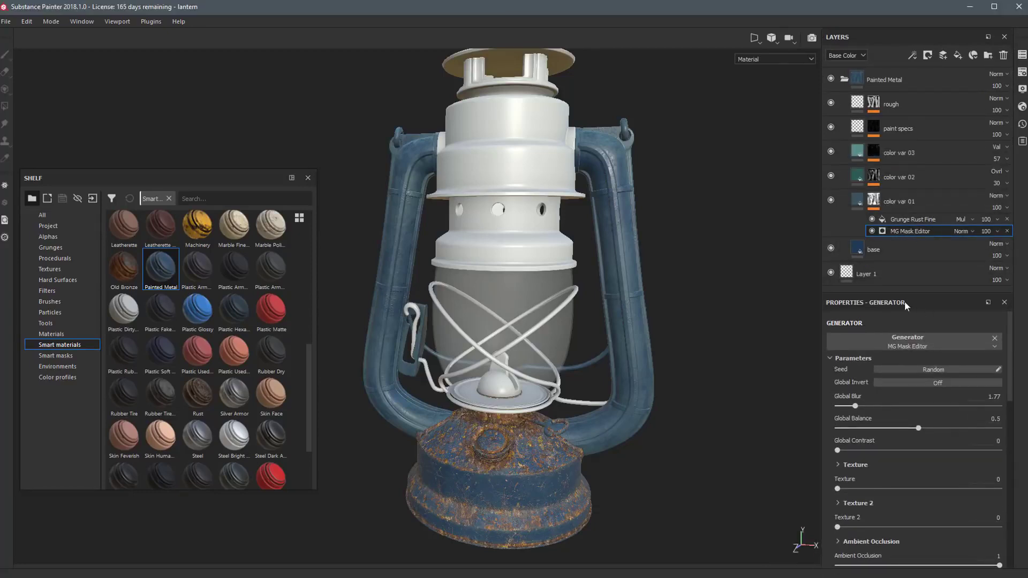
Step: Examine the MG Mask Editor's image inputs, such as the world space normals, position, curvature and ambient occlusion maps
scroll(917, 318, "down", 5)
scroll(1011, 397, "down", 3)
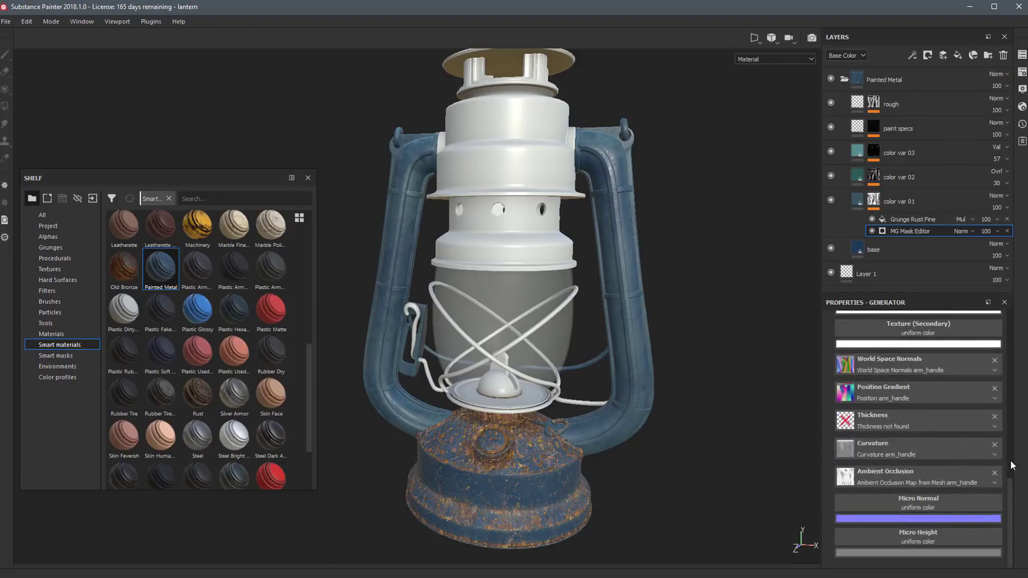
scroll(1007, 486, "up", 3)
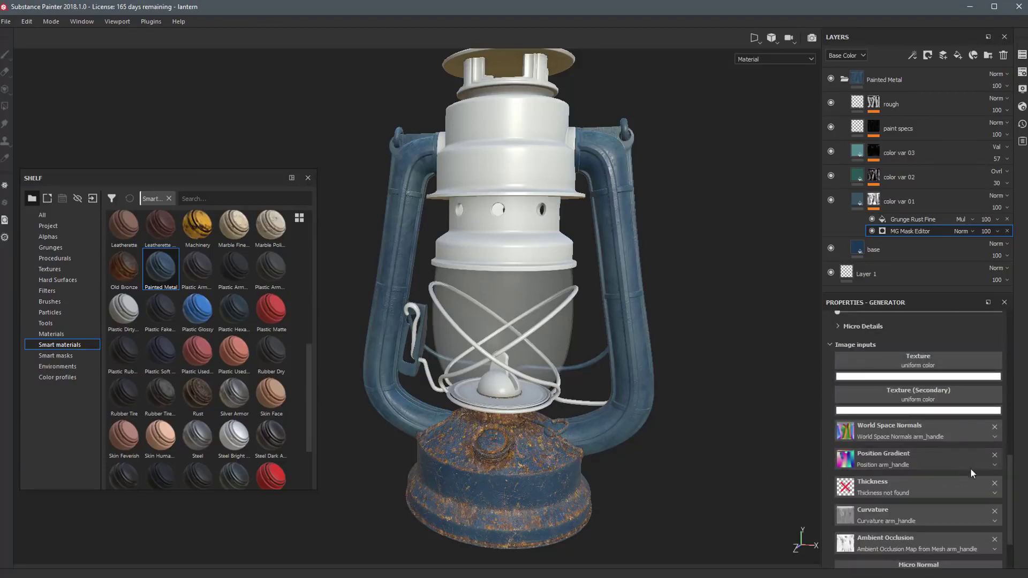
scroll(1004, 481, "down", 3)
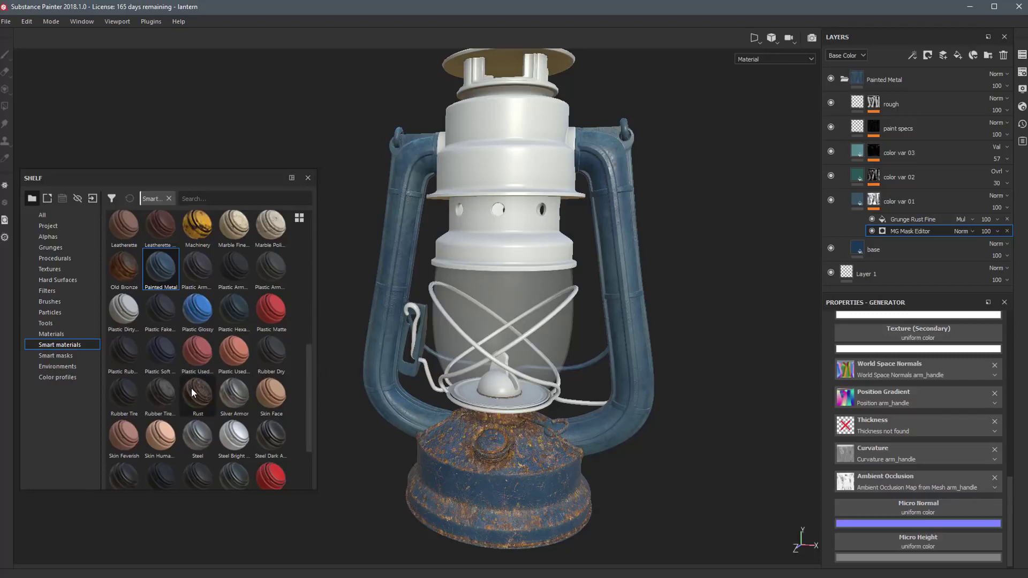
Step: Add the Rust smart material over the painted metal on the lantern's arm handle
left_click_drag(191, 387, 611, 213)
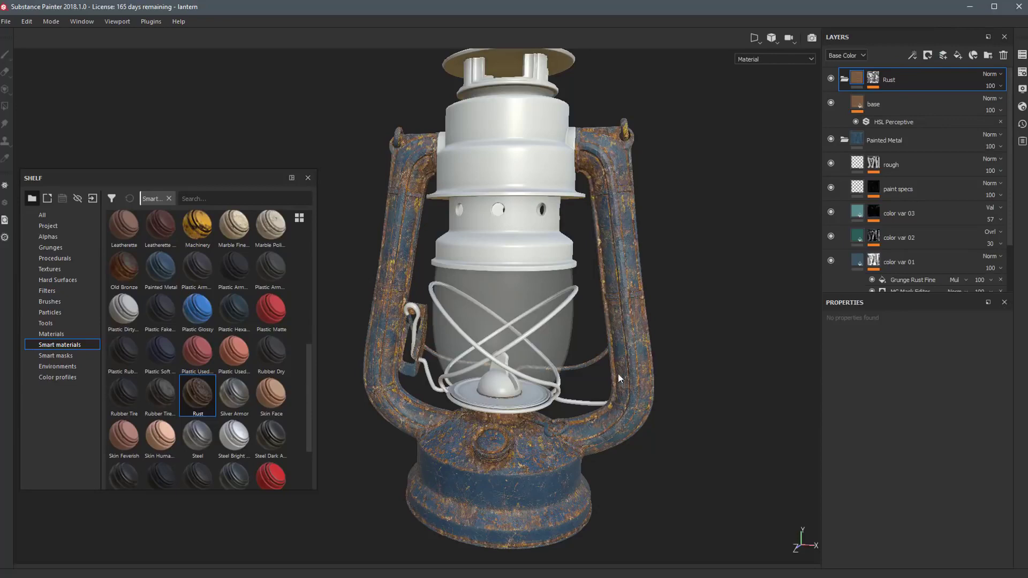
key("alt")
scroll(629, 413, "down", 3)
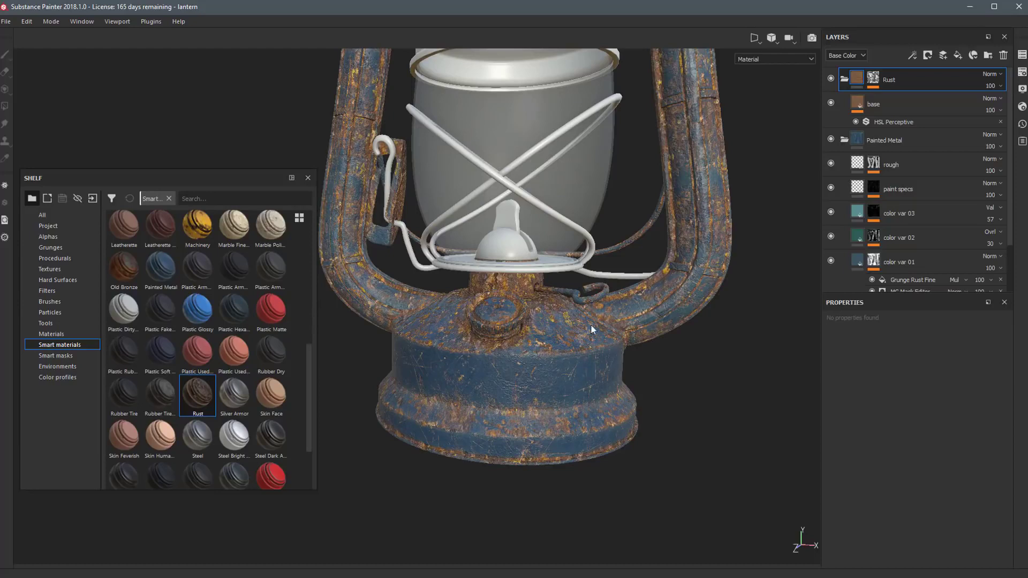
left_click_drag(590, 323, 634, 128, "alt")
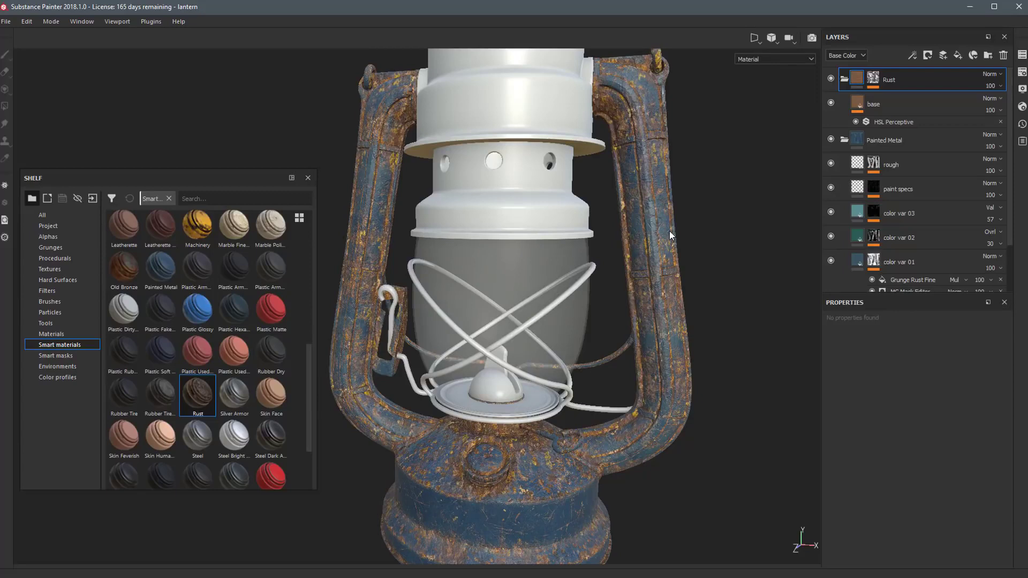
right_click_drag(669, 313, 616, 263, "alt")
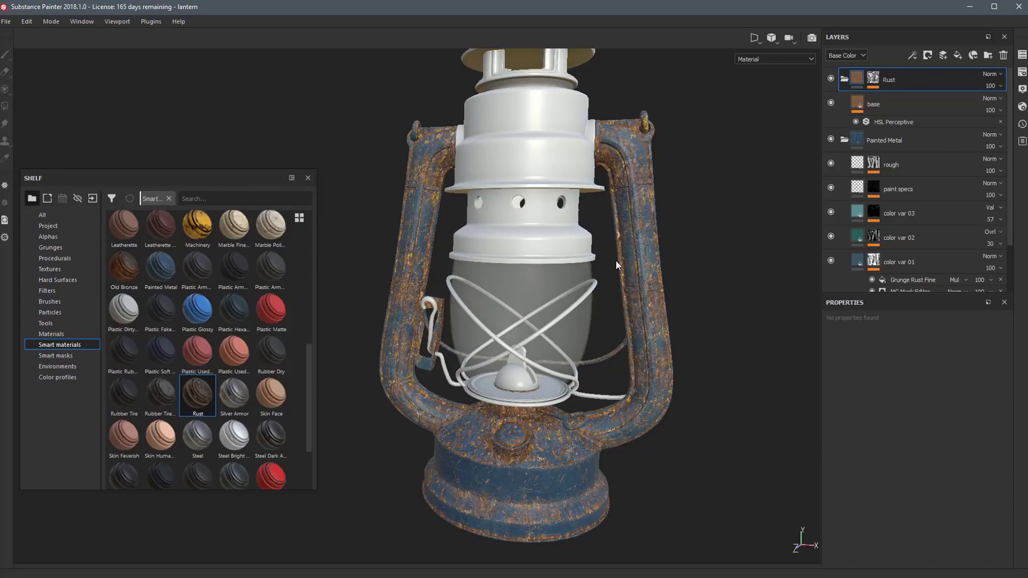
Step: Switch to the texture set of the lantern's base and open the material settings of Painted Metal's base fill layer
scroll(619, 310, "down", 5)
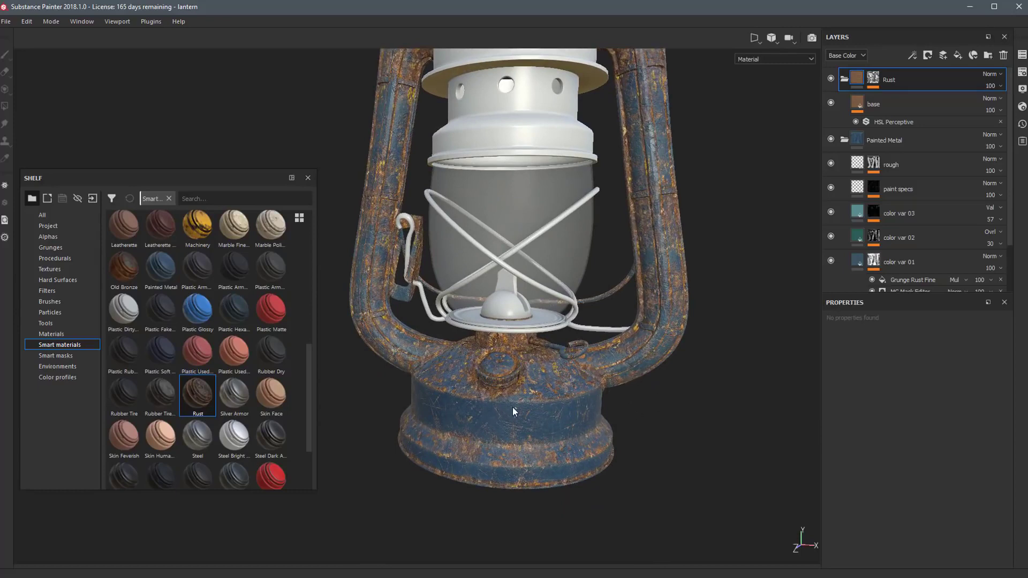
key("ctrl+alt")
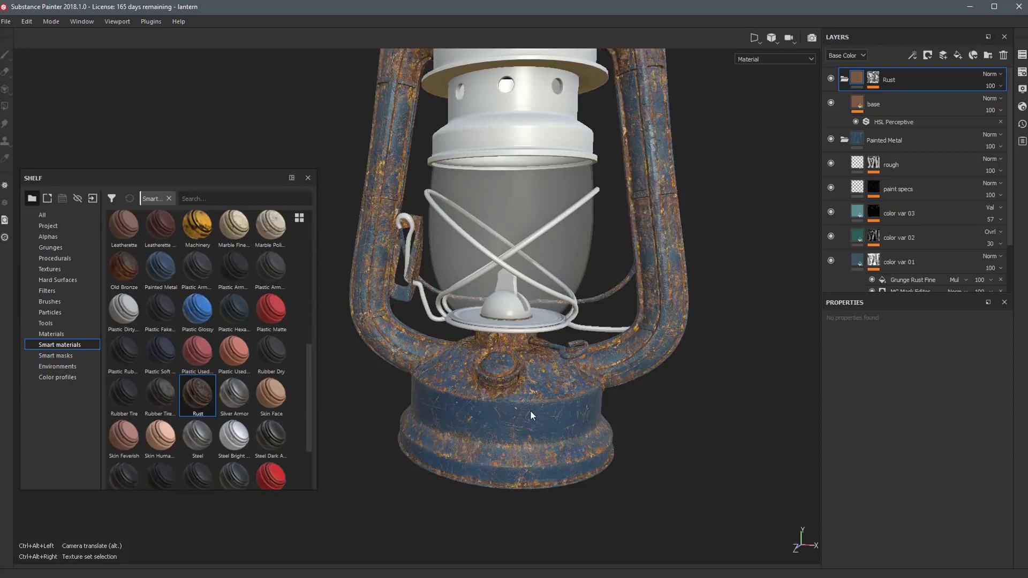
right_click(510, 410, "ctrl+alt")
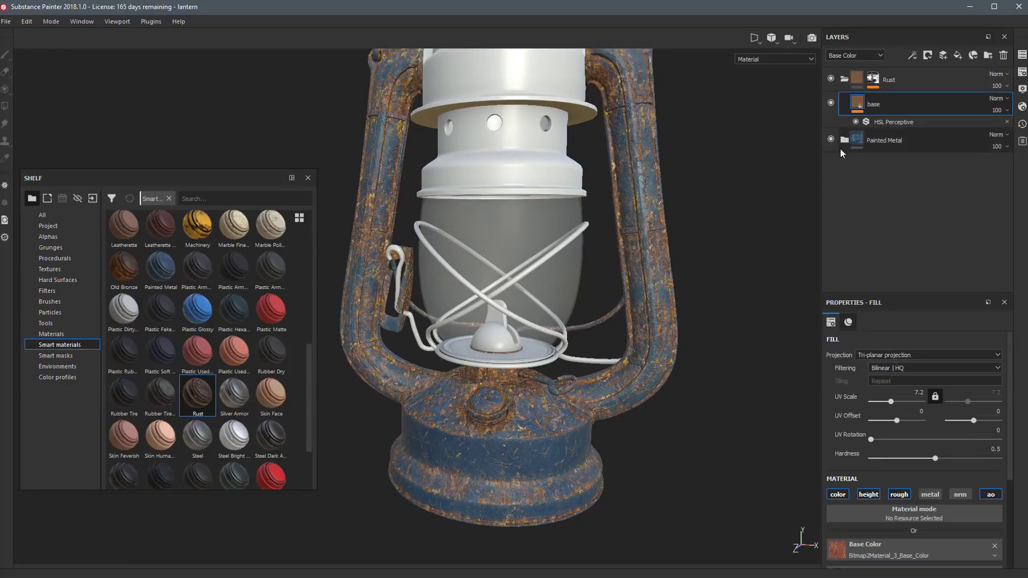
left_click(844, 139)
scroll(910, 241, "down", 3)
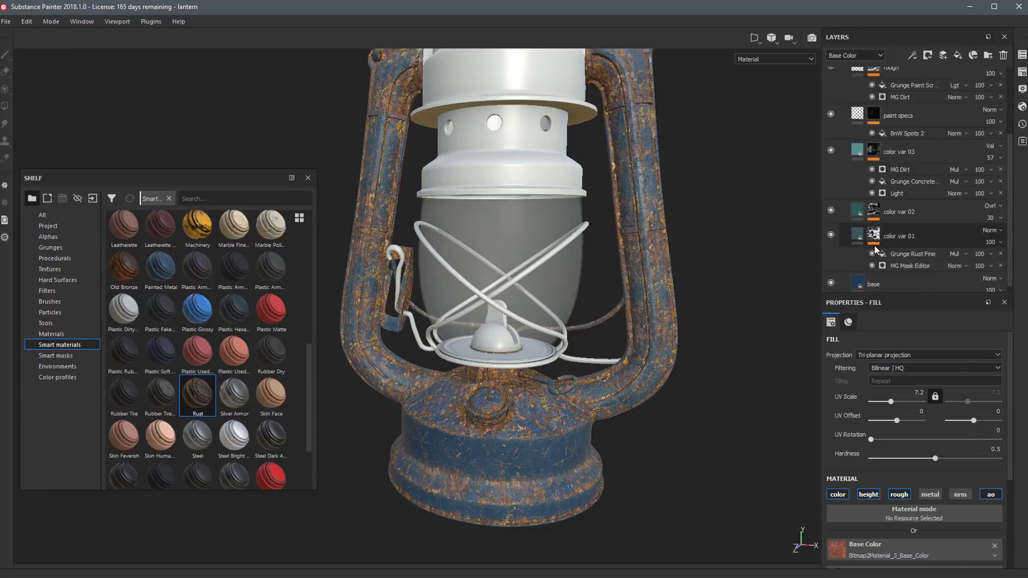
left_click(857, 279)
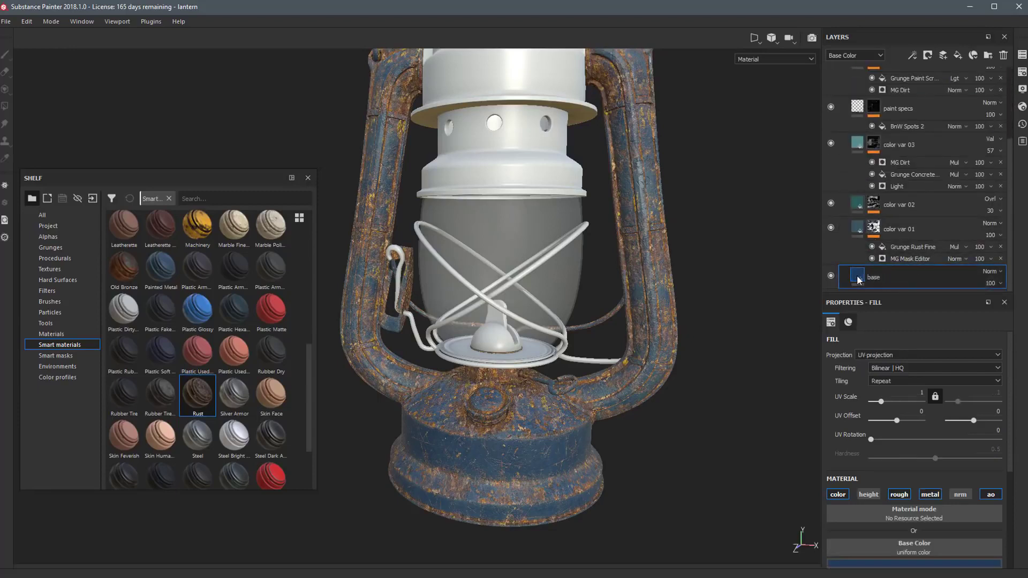
left_click(849, 324)
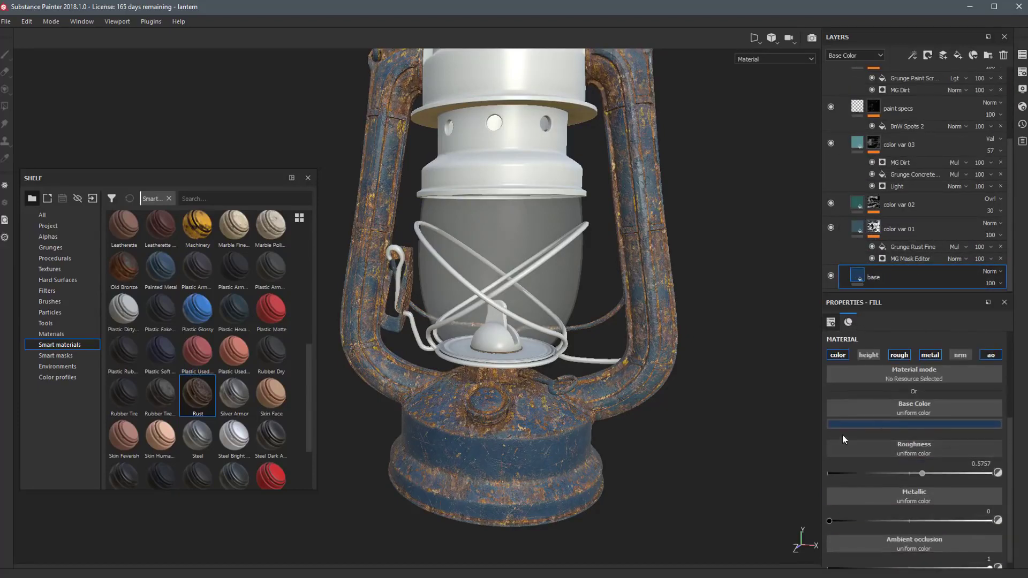
Step: Set the base fill layer's Base Color to a grey-blue of R 0.140, G 0.167, B 0.206
left_click(840, 424)
left_click(867, 498)
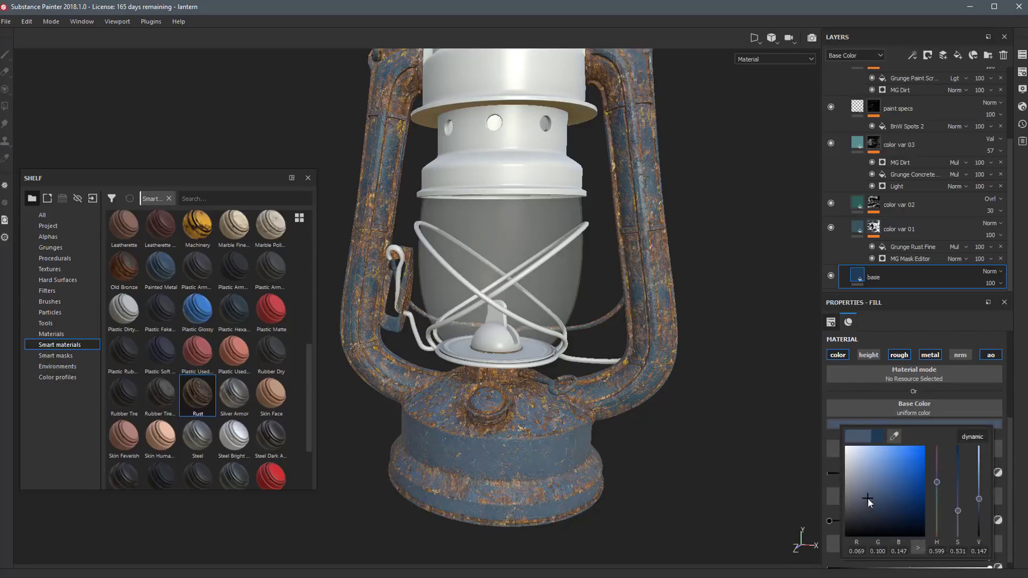
left_click_drag(867, 498, 857, 491)
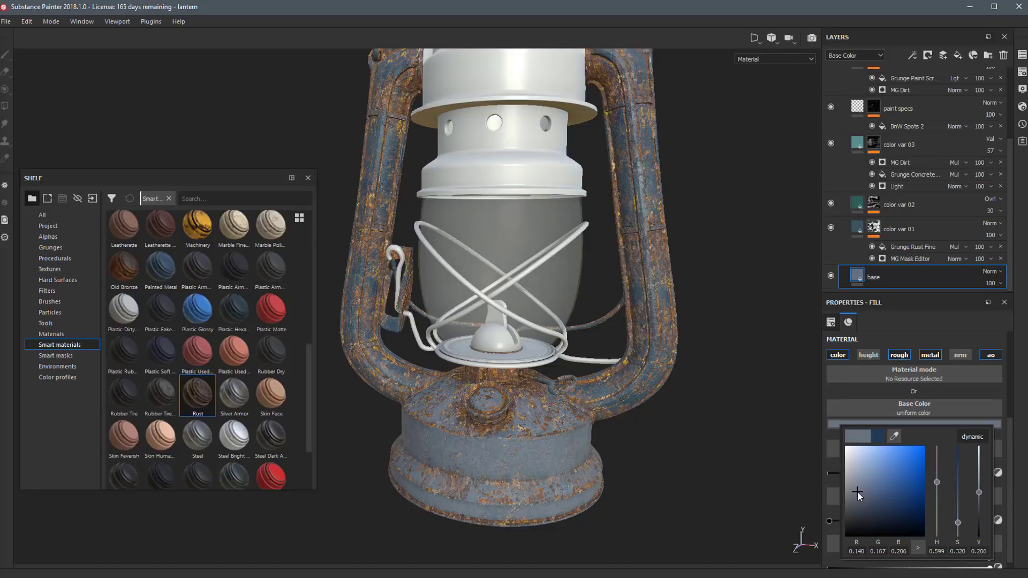
Step: Undo the Base Color change on the lantern base's fill layer
left_click_drag(672, 418, 693, 404, "alt")
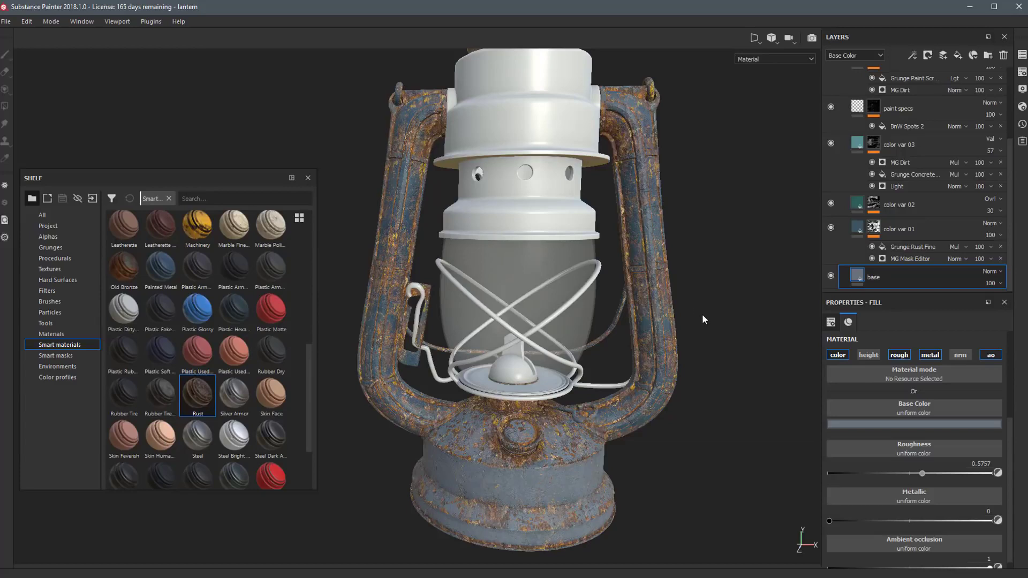
key("ctrl+z")
mouse_move(705, 317)
left_mouse_down("alt")
mouse_move(725, 321)
mouse_move(756, 275)
left_mouse_up("alt")
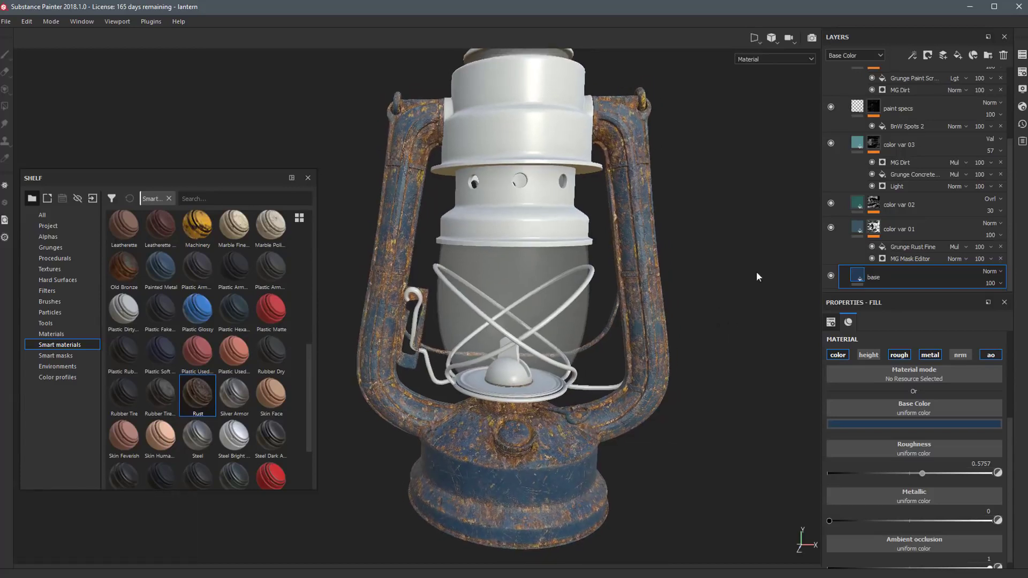
Step: Switch to the arm handle's texture set and delete its Painted Metal group
left_click_drag(717, 200, 645, 211, "alt")
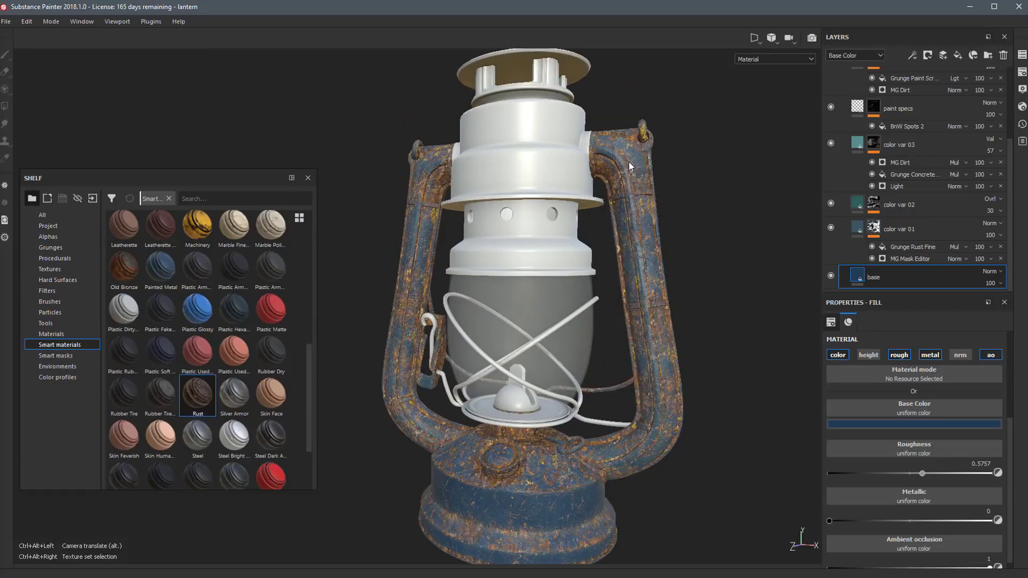
right_click(698, 206, "ctrl+alt")
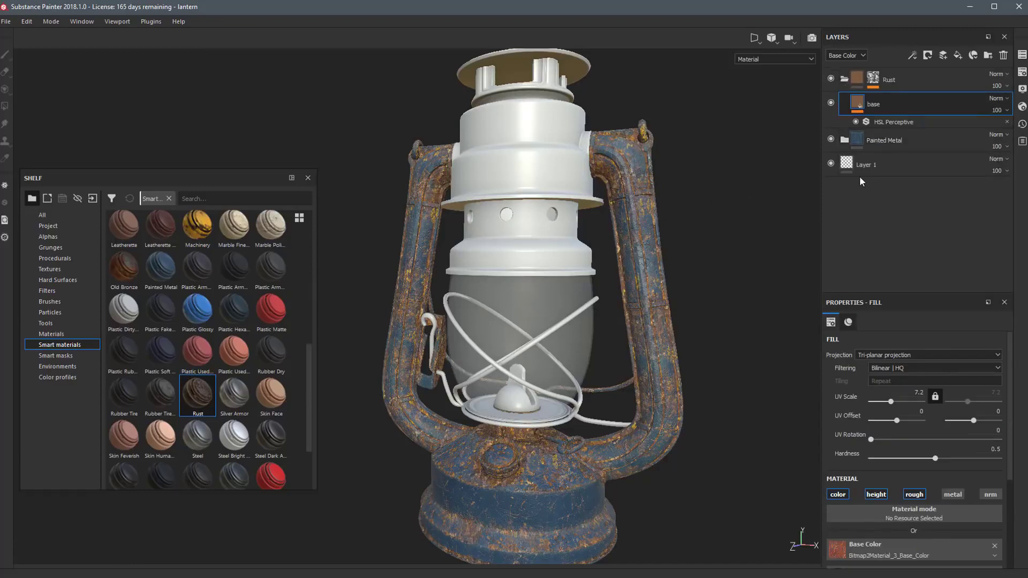
left_click(919, 143)
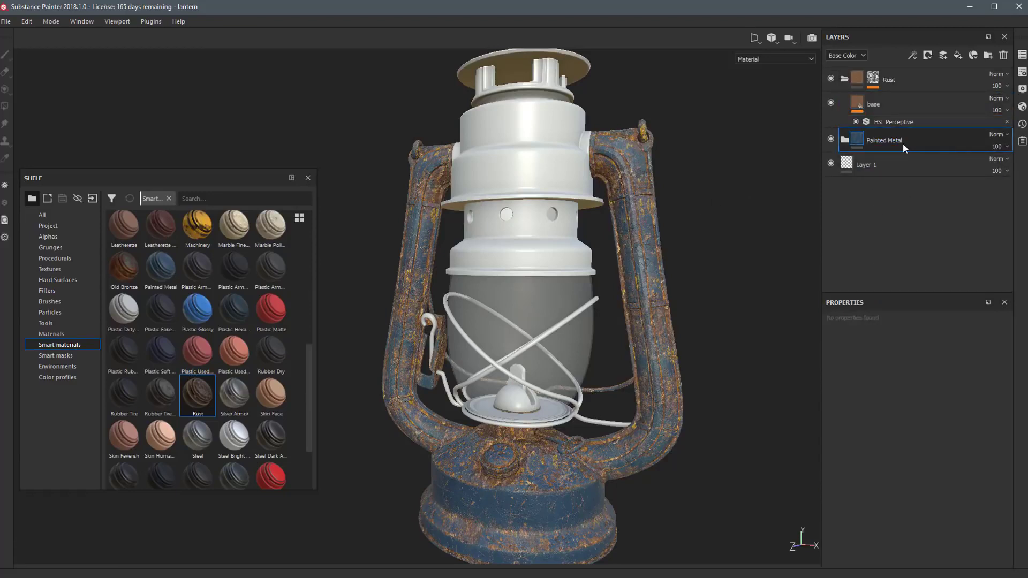
key("Delete")
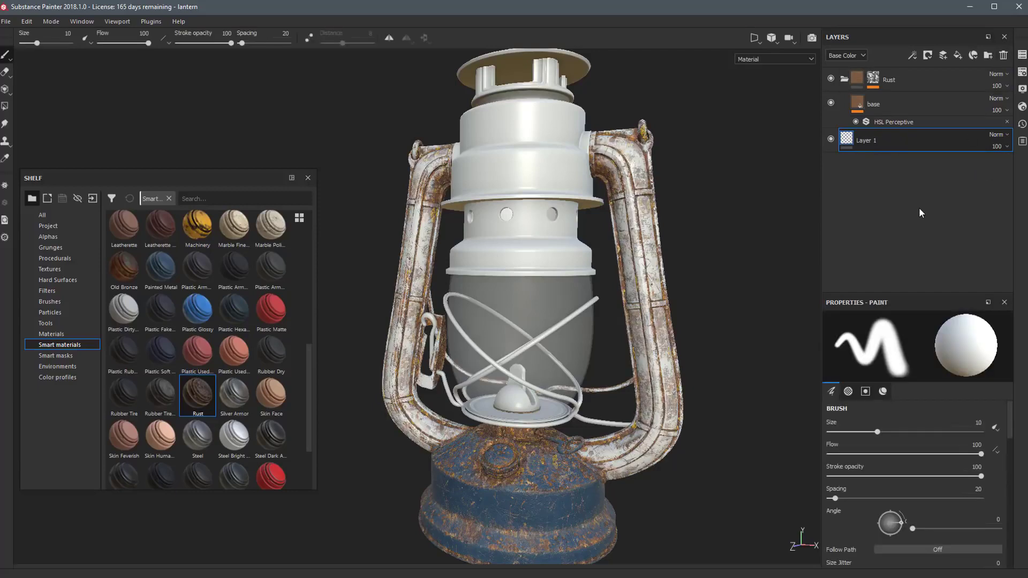
Step: Switch to the lantern base's texture set and instantiate its Painted Metal group across the arm_handle and top1 texture sets
left_click_drag(656, 189, 682, 237, "alt")
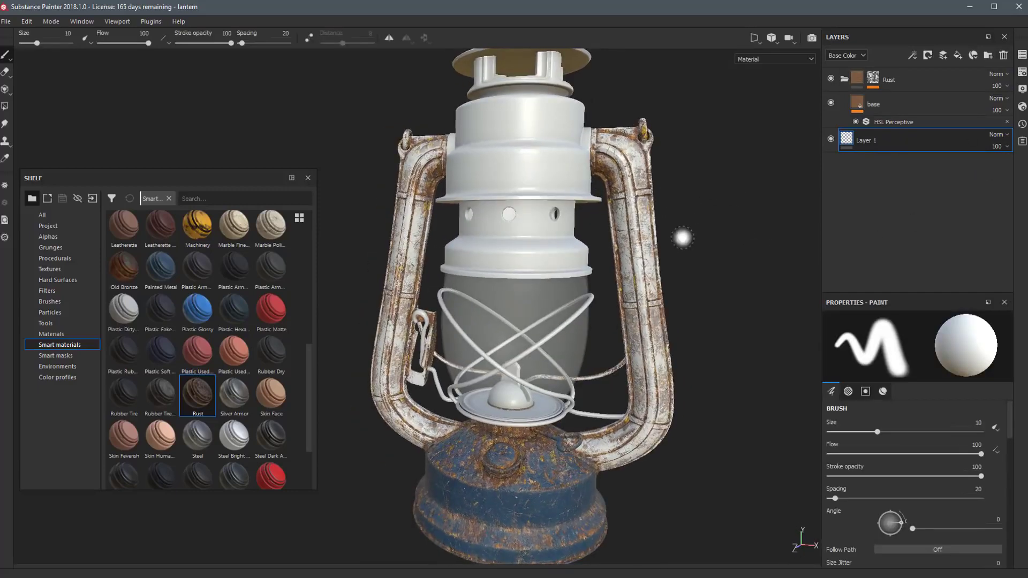
middle_click_drag(682, 238, 672, 199, "alt")
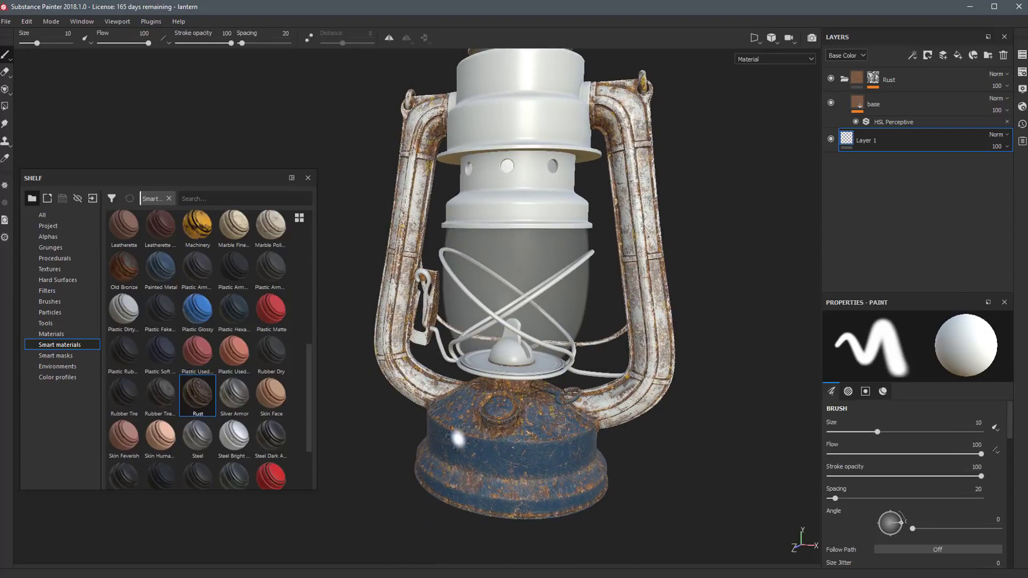
right_click(539, 448, "ctrl+alt")
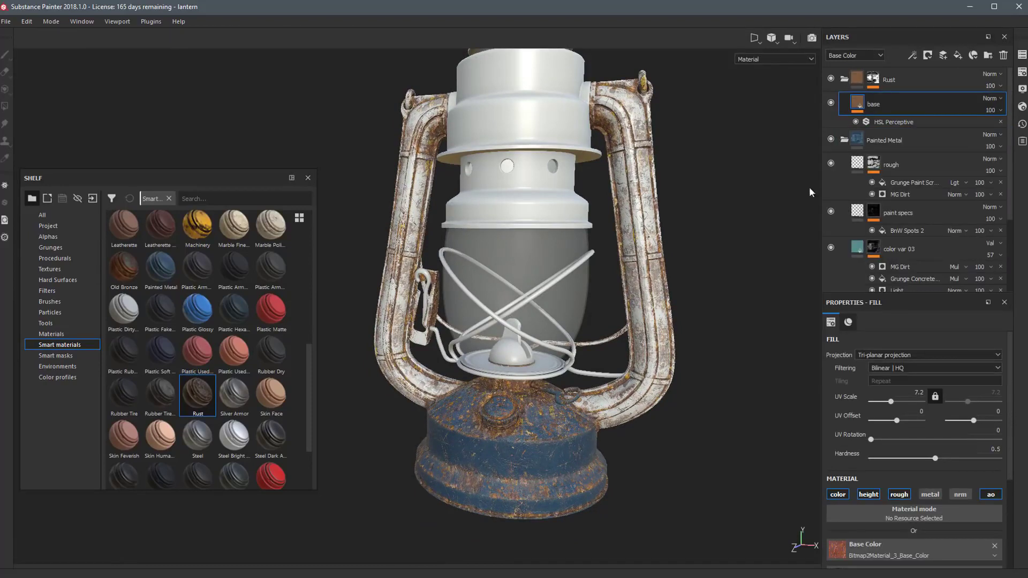
left_click(932, 140)
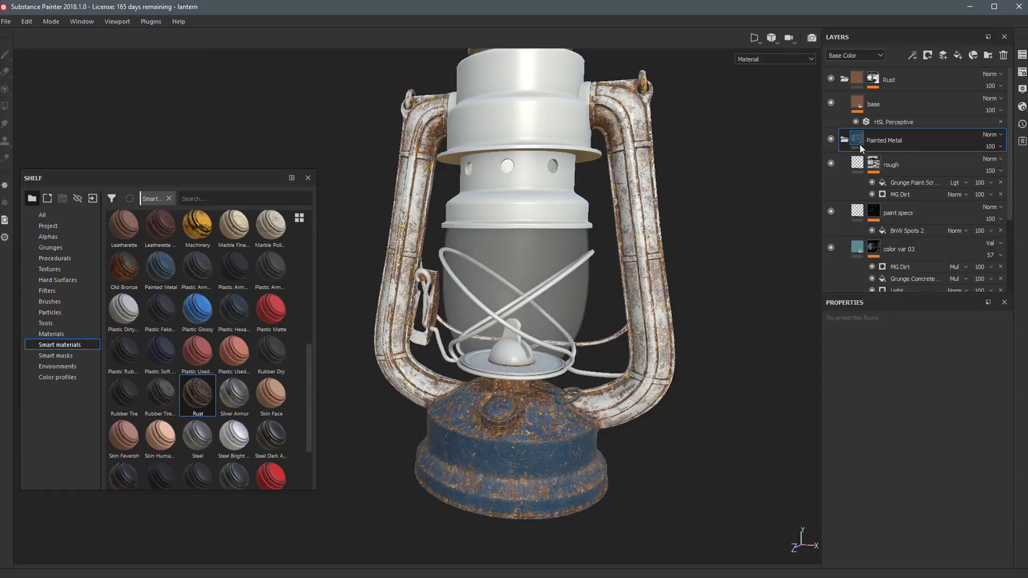
mouse_move(859, 143)
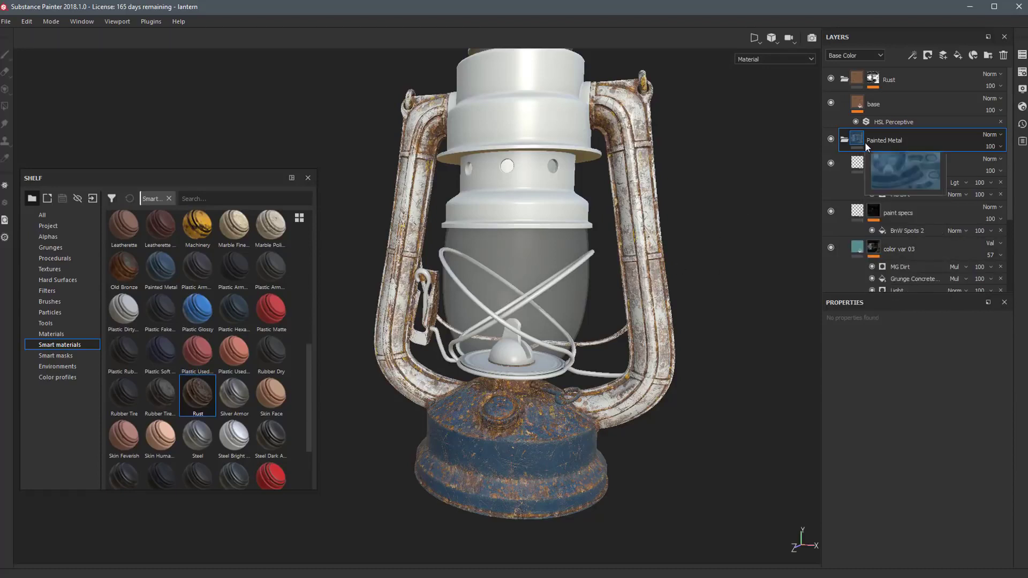
right_click(920, 141)
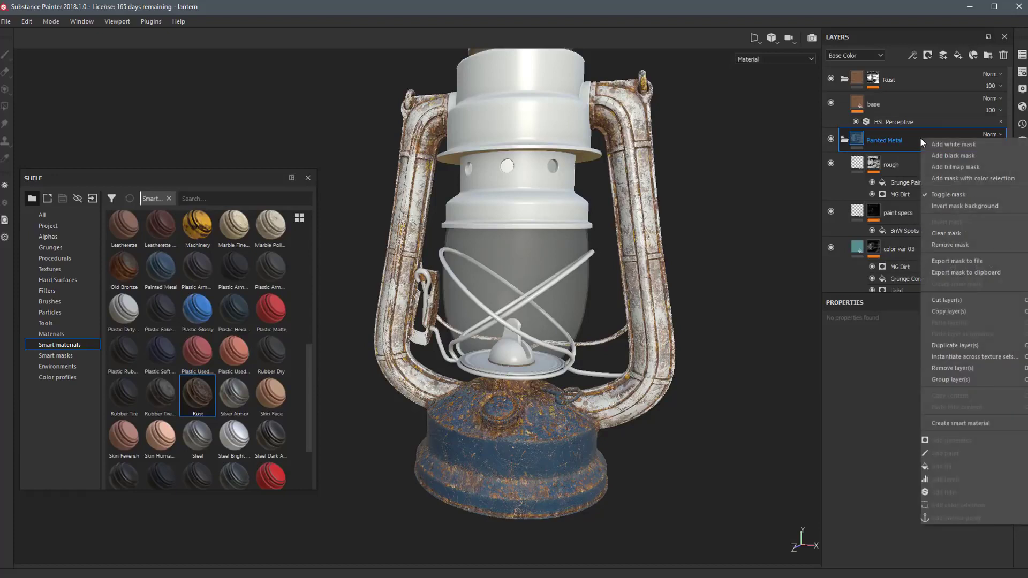
left_click(933, 357)
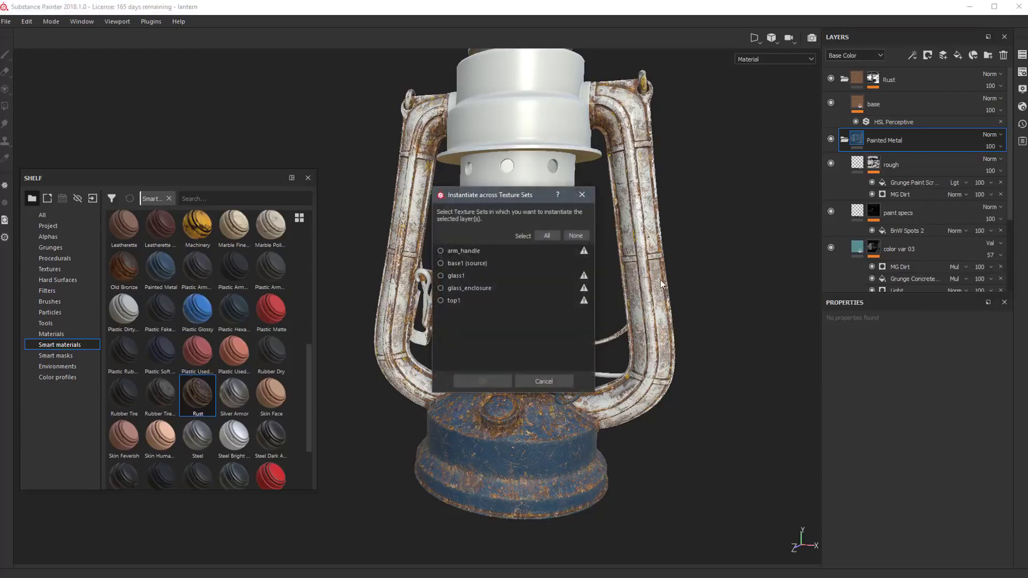
left_click_drag(523, 197, 773, 220)
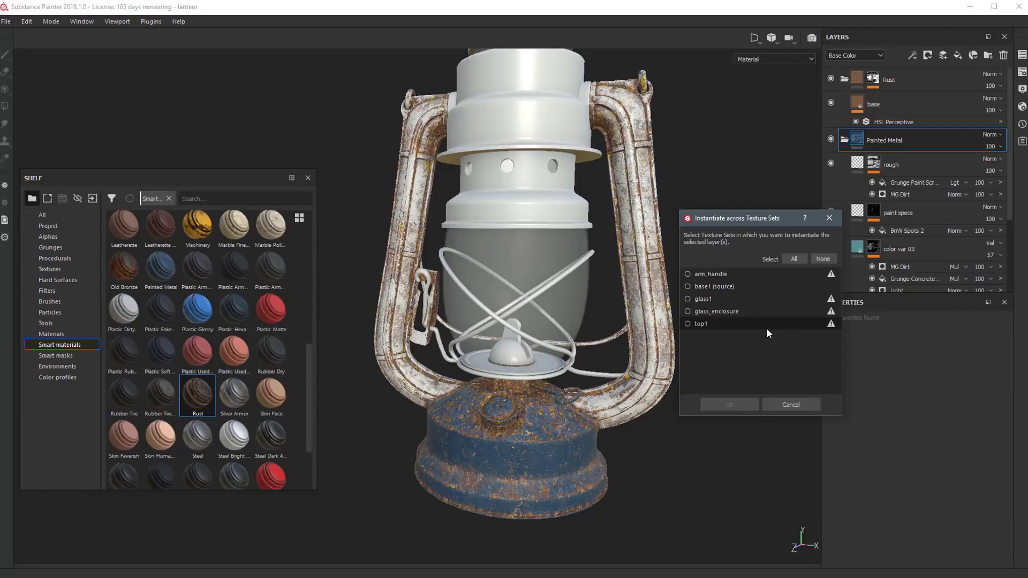
left_click(704, 278)
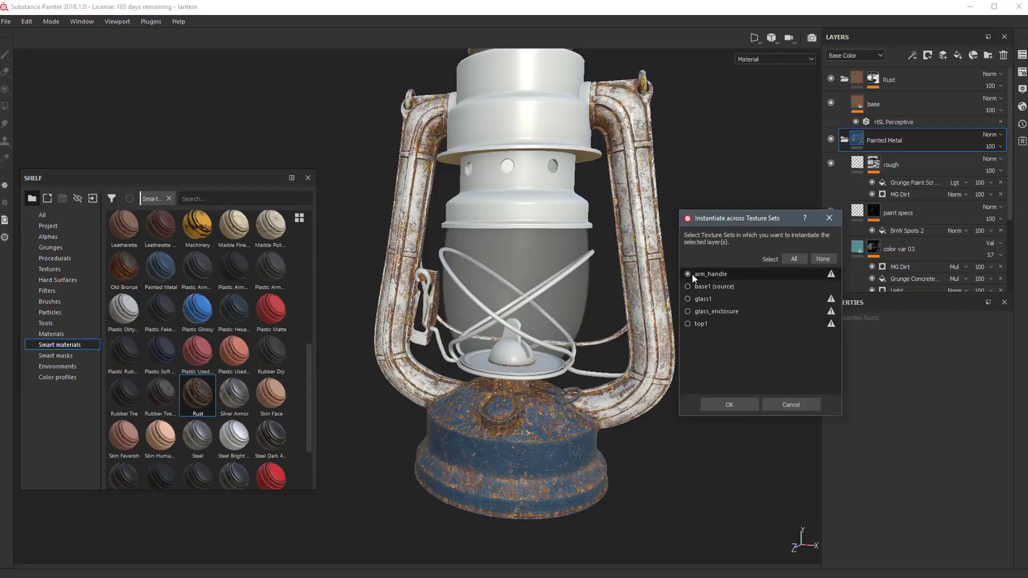
left_click(686, 324)
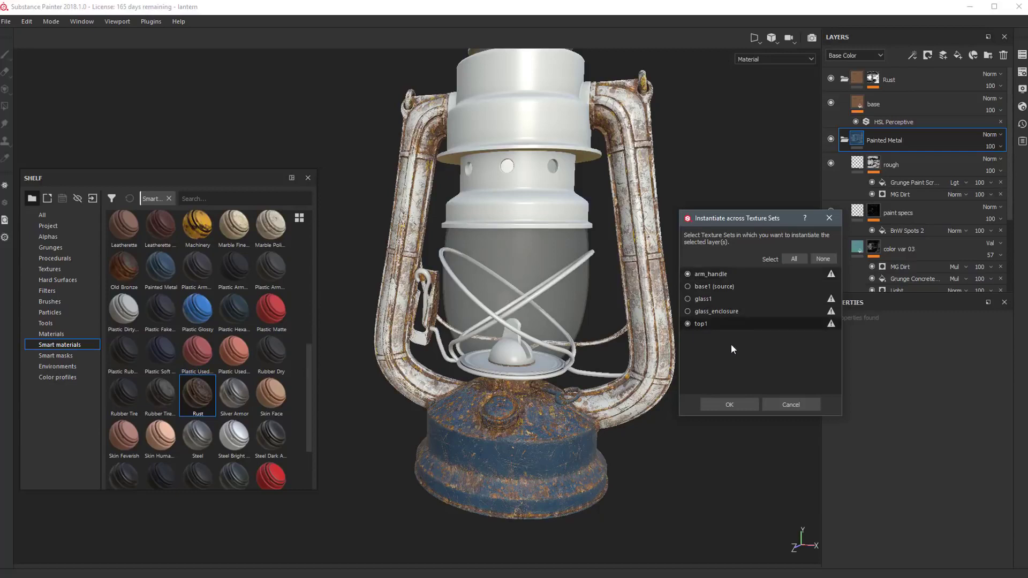
left_click(731, 405)
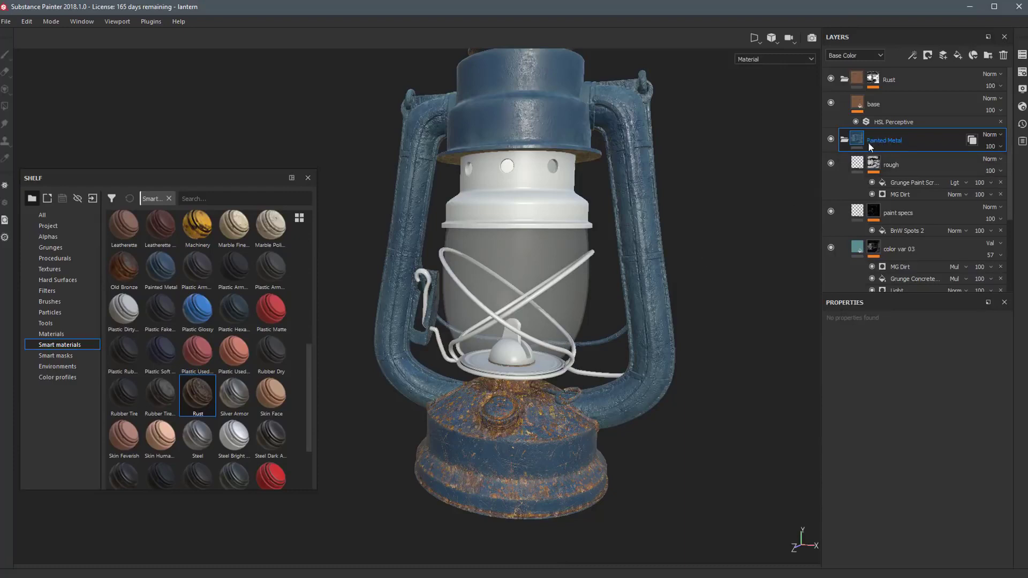
Step: Go to the arm_handle instance through Painted Metal's layer instance hierarchy and move the Rust group above the Painted Metal instance
left_click(972, 141)
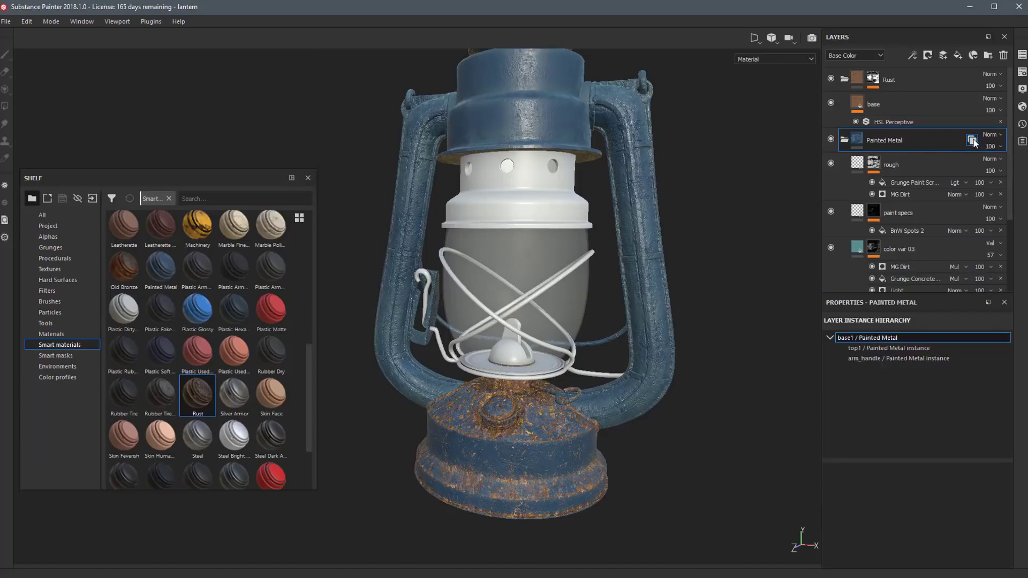
left_click(872, 358)
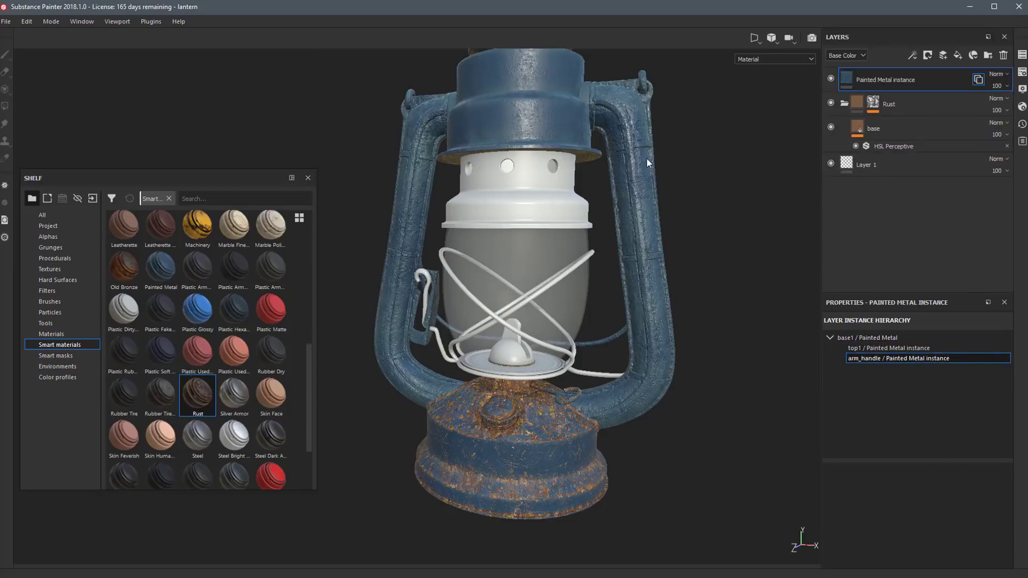
middle_click_drag(646, 157, 651, 185, "alt")
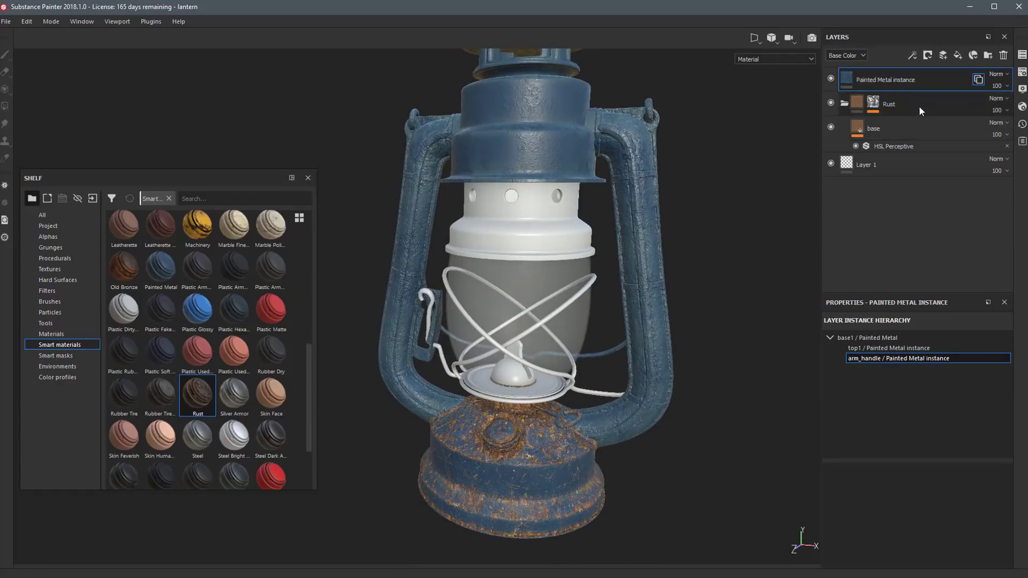
left_click_drag(920, 103, 917, 72)
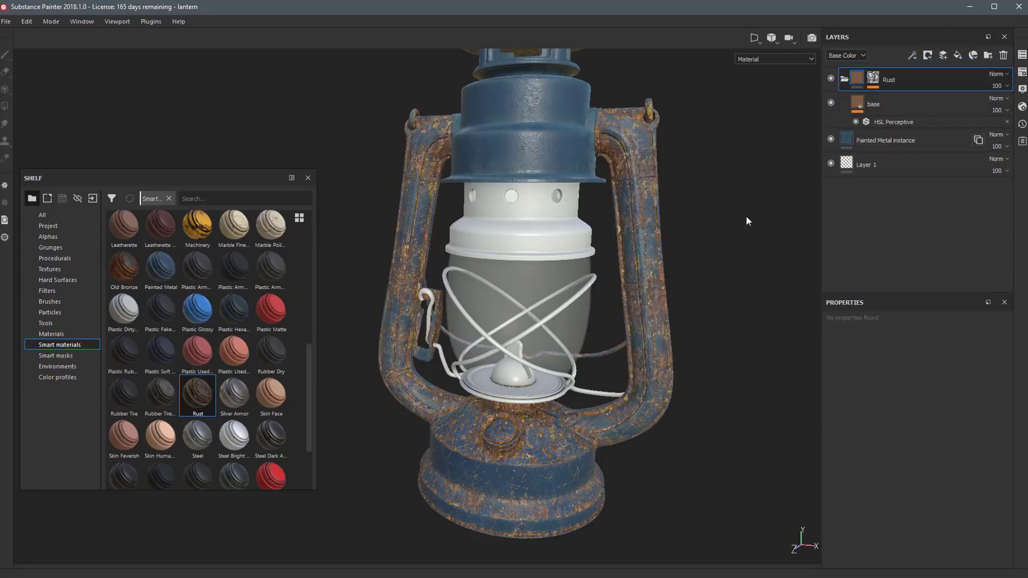
Step: Switch to the lantern top's texture set and add the Rust smart material above its Painted Metal instance
key("f")
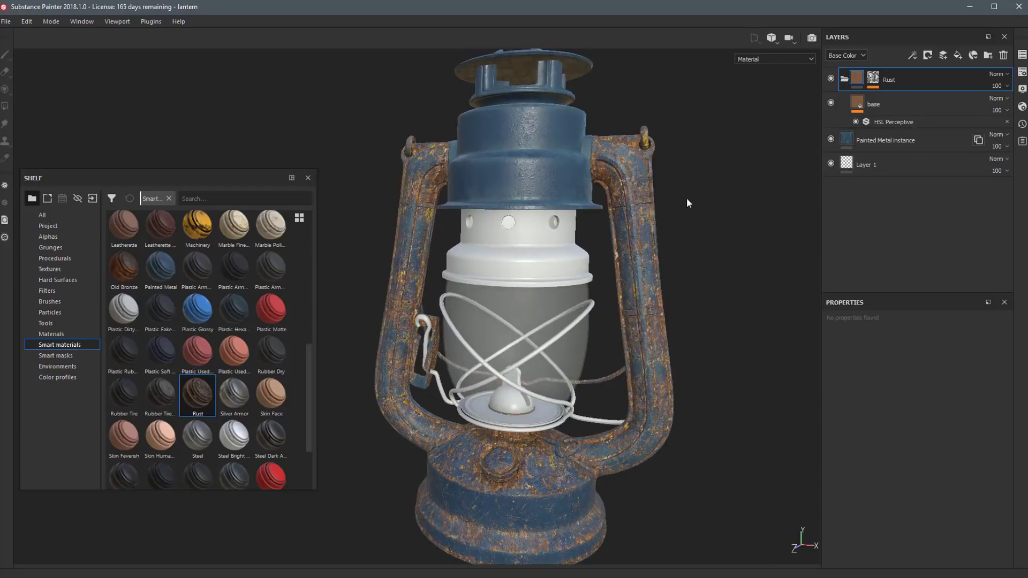
left_click_drag(686, 201, 706, 156, "alt")
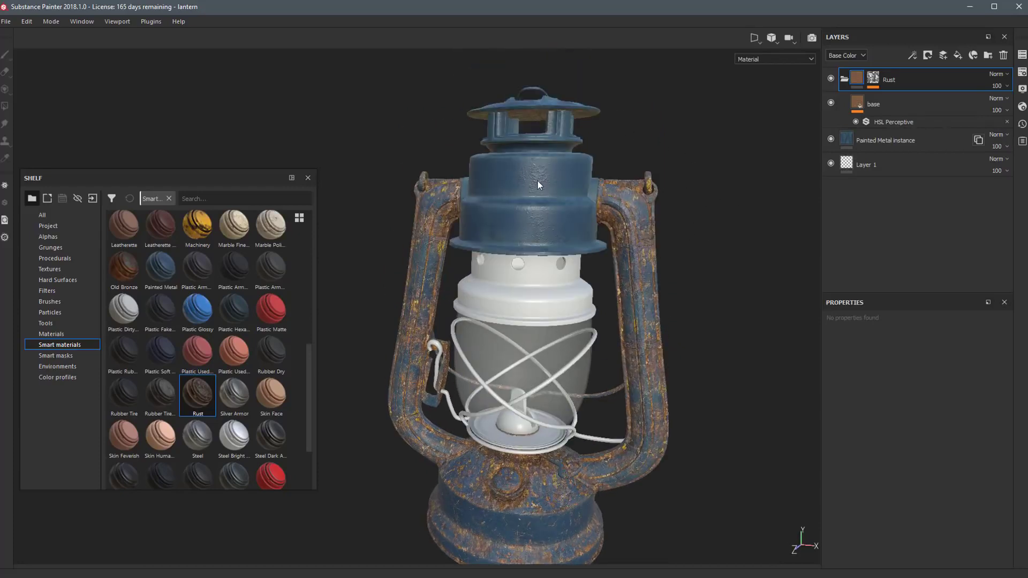
key("Delete")
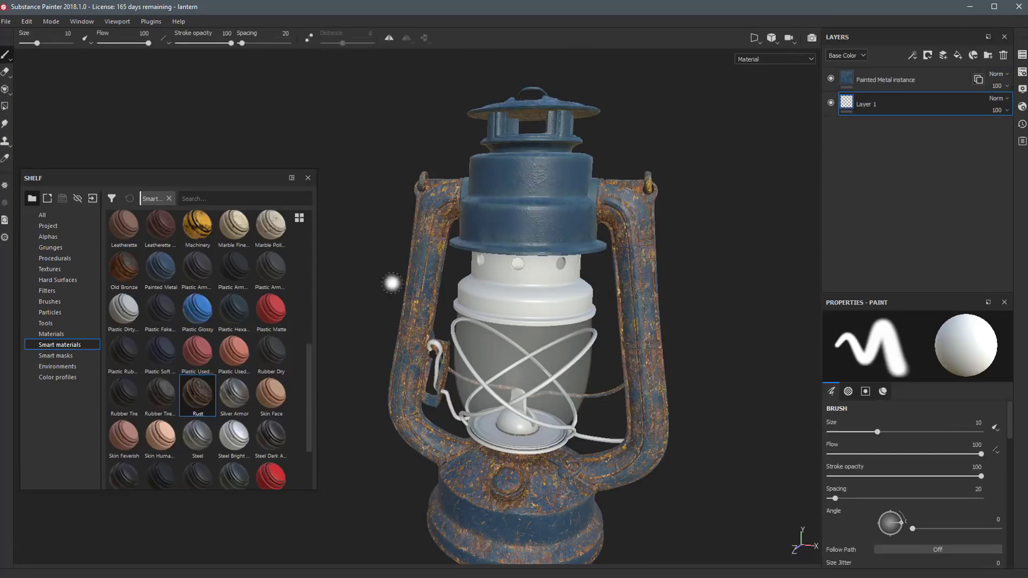
left_click_drag(197, 394, 892, 69)
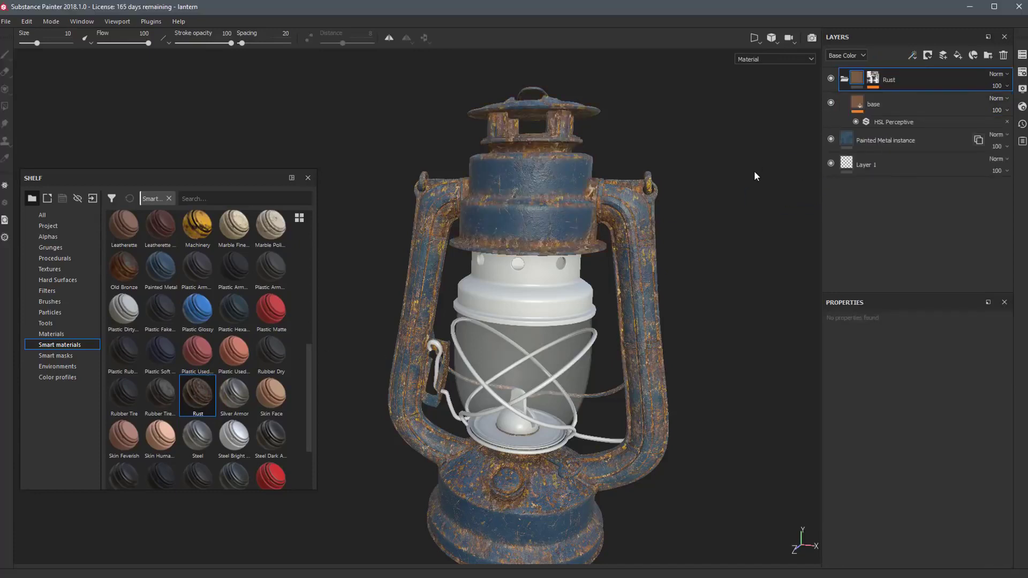
left_click_drag(754, 175, 728, 339, "alt")
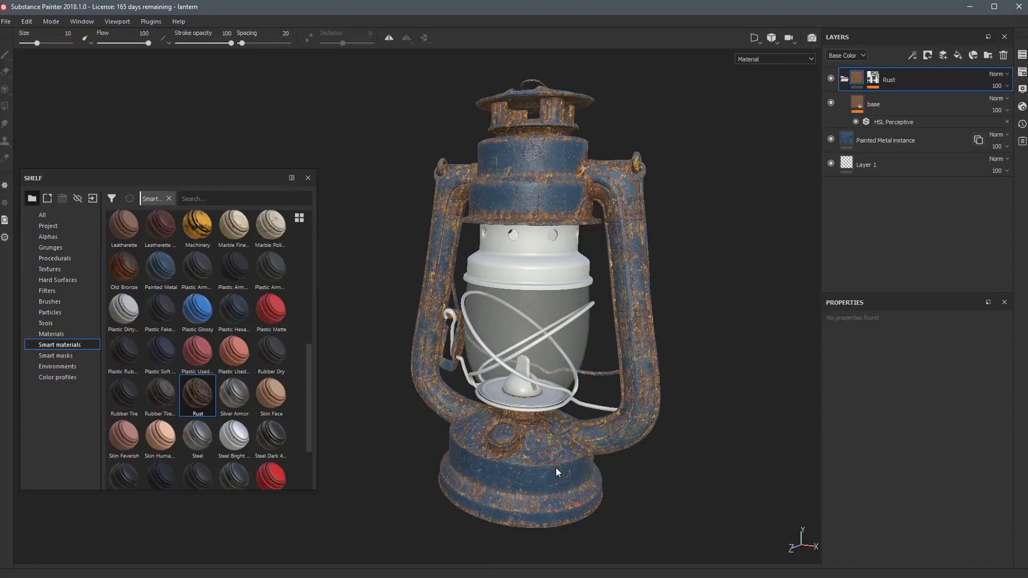
Step: In the lantern base's texture set, set the Base Color of Painted Metal's base fill layer to grey-blue R 0.127, G 0.164, B 0.217
key("ctrl+alt")
left_click(845, 79)
scroll(907, 171, "down", 1)
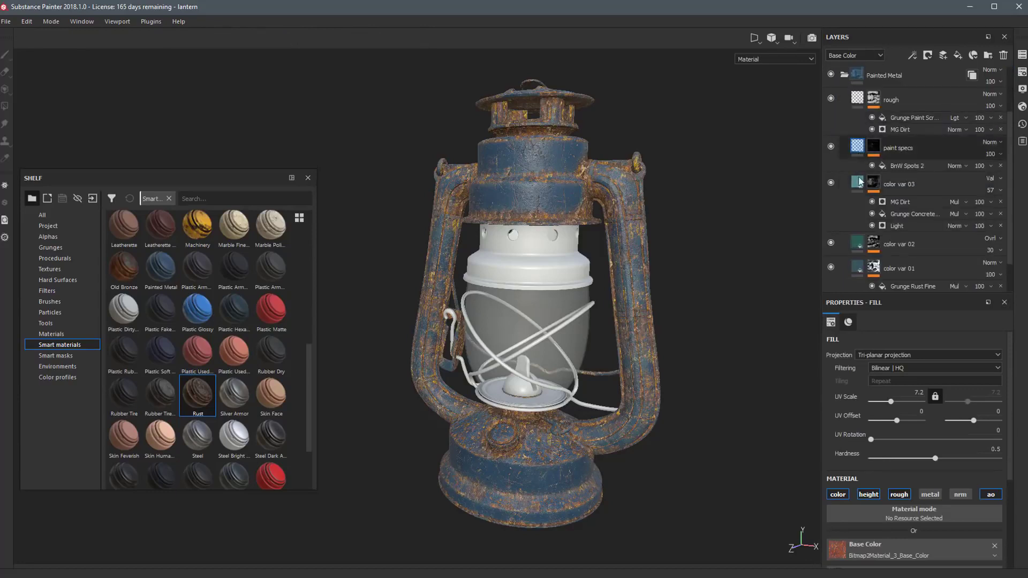
scroll(892, 232, "down", 1)
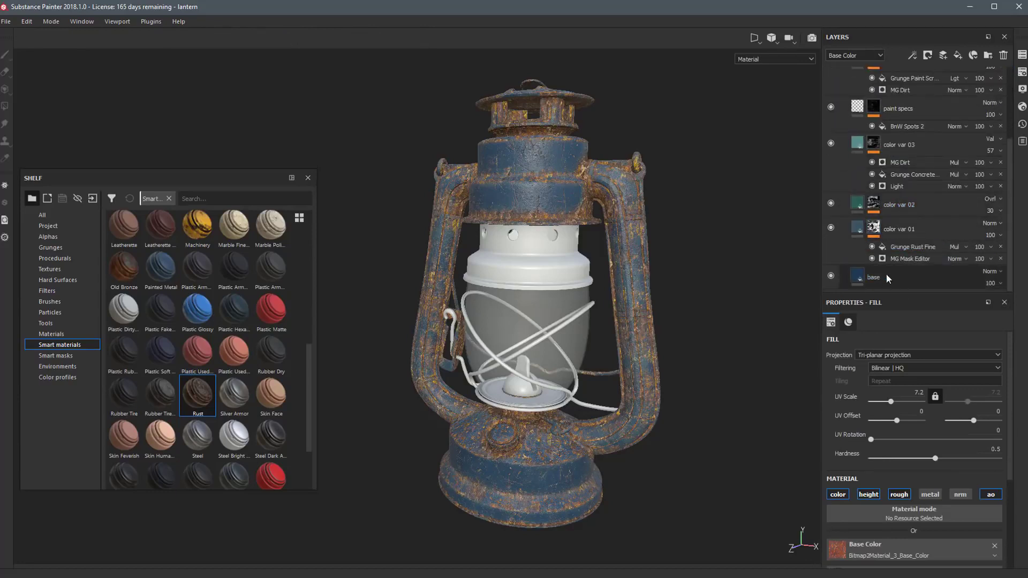
left_click(857, 276)
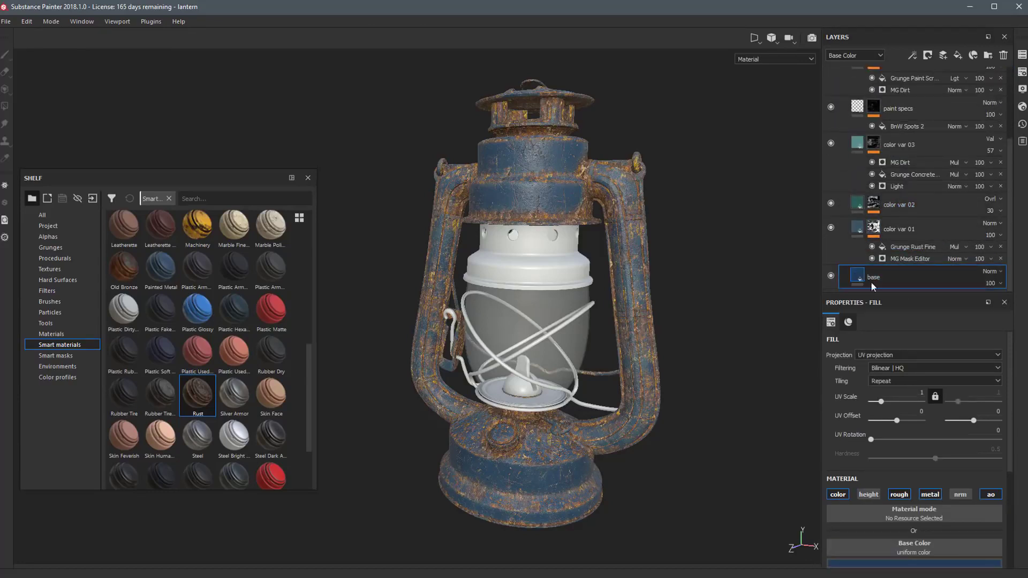
left_click(848, 322)
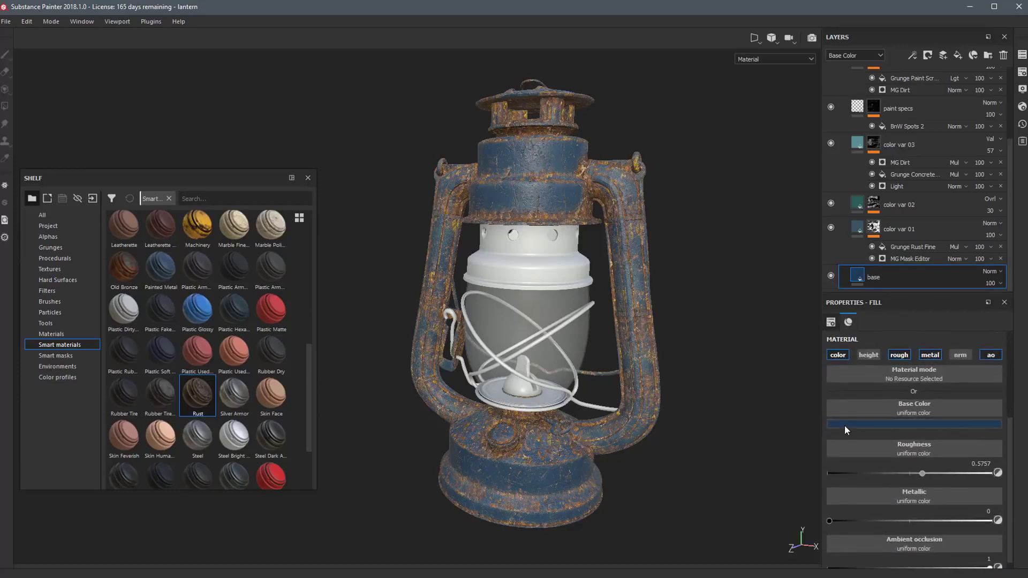
left_click(841, 424)
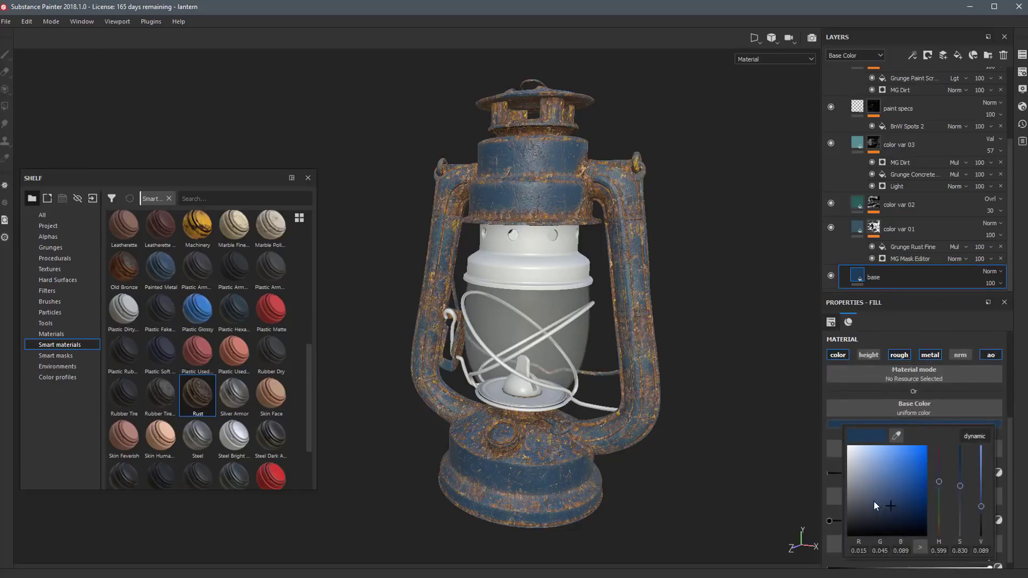
left_click_drag(873, 501, 864, 489)
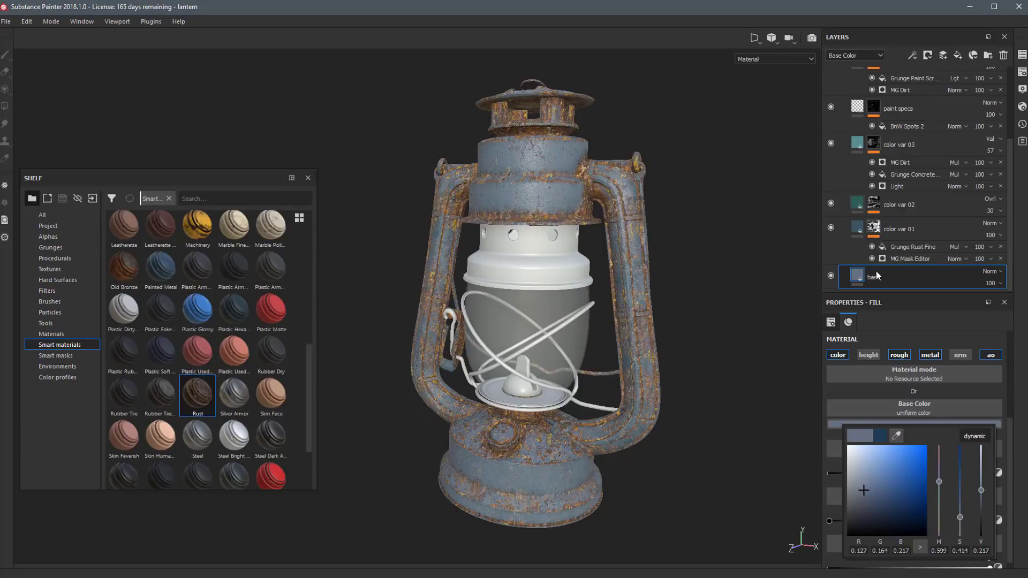
Step: Change the base fill layer's Base Color to a darker, muted blue
left_click(888, 501)
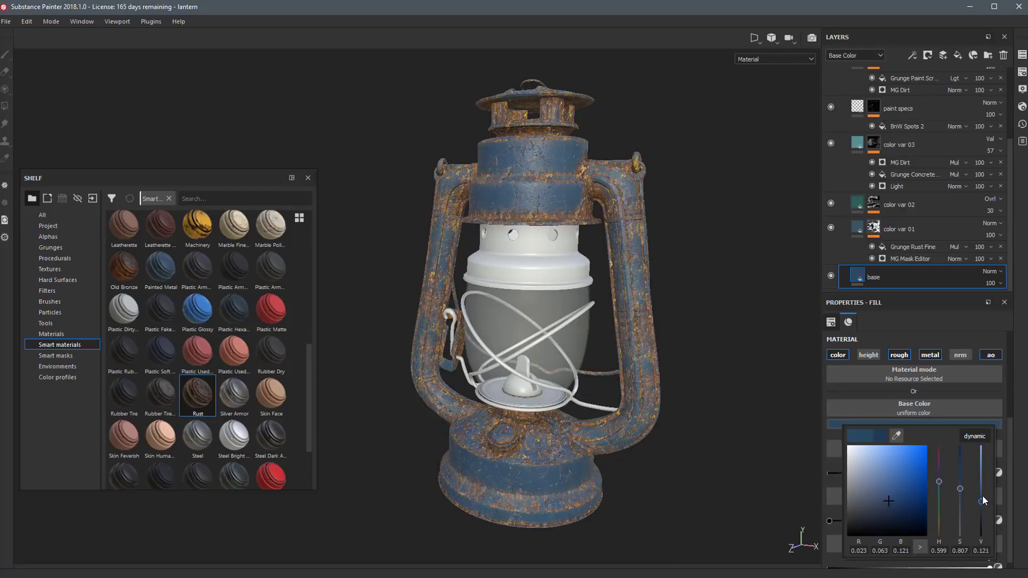
left_click_drag(981, 500, 959, 502)
left_click(527, 233)
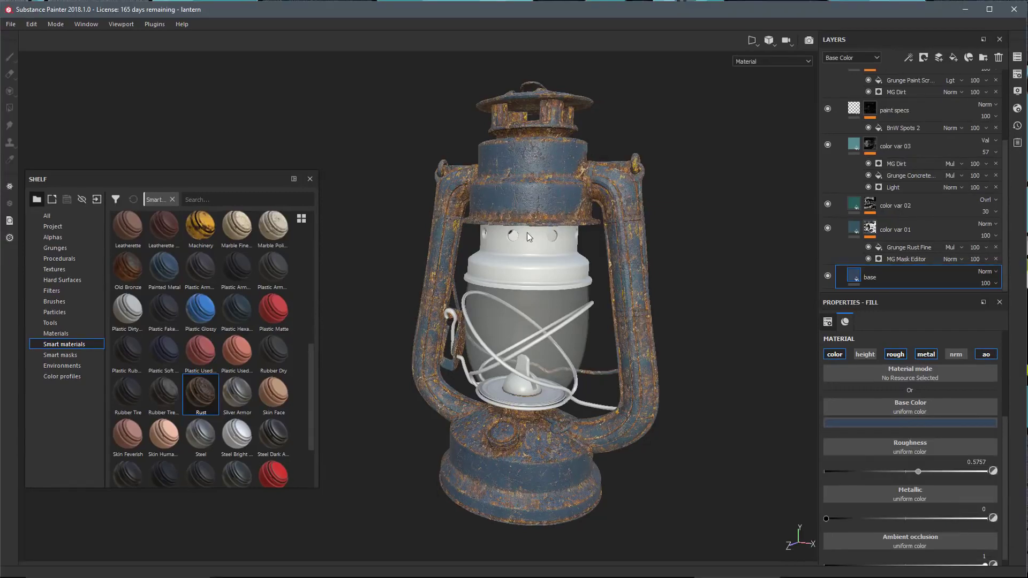
Step: Instantiate the lantern base's Painted Metal group across the glass_enclosure texture set
scroll(864, 254, "up", 4)
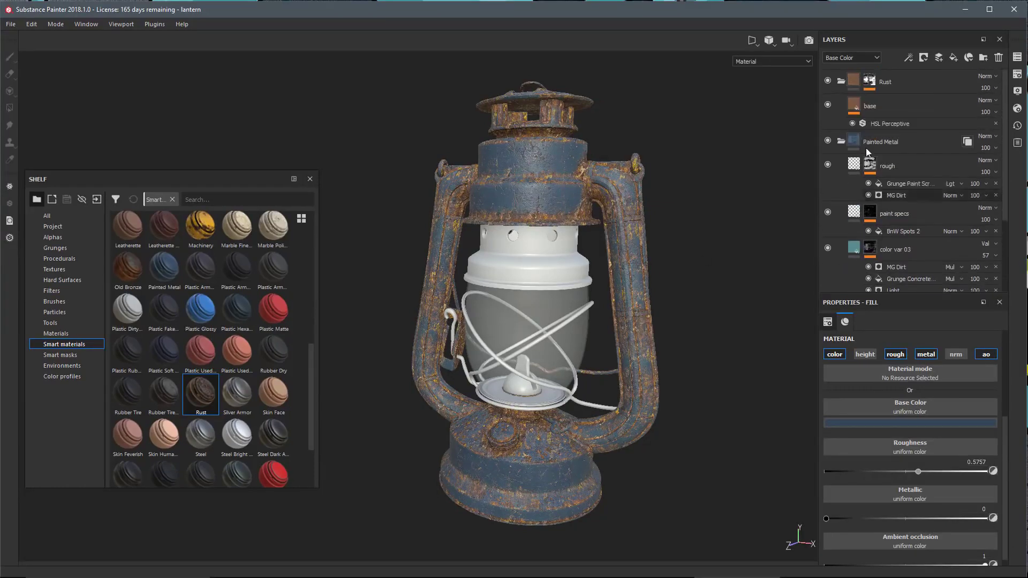
right_click(917, 139)
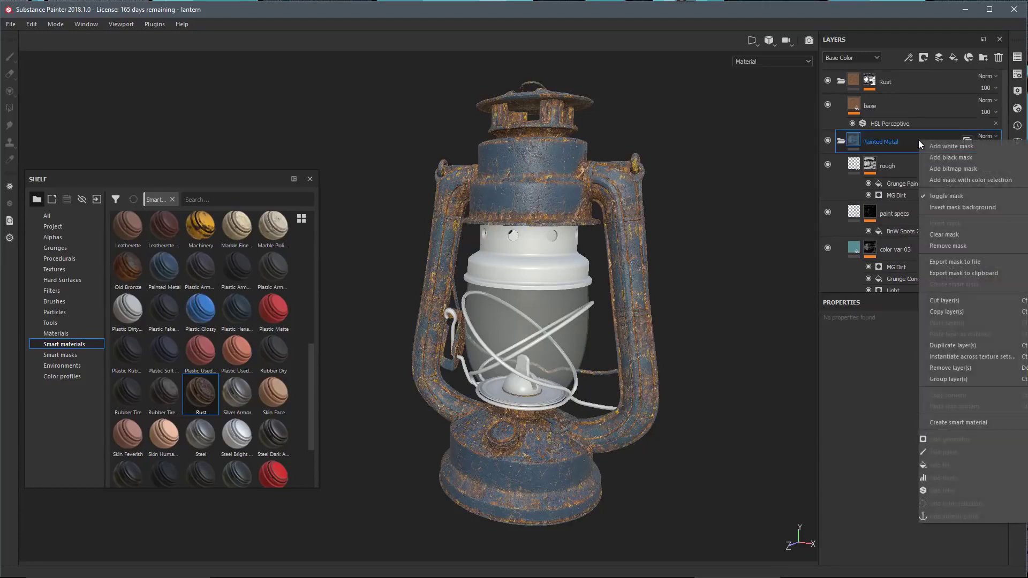
right_click(913, 137)
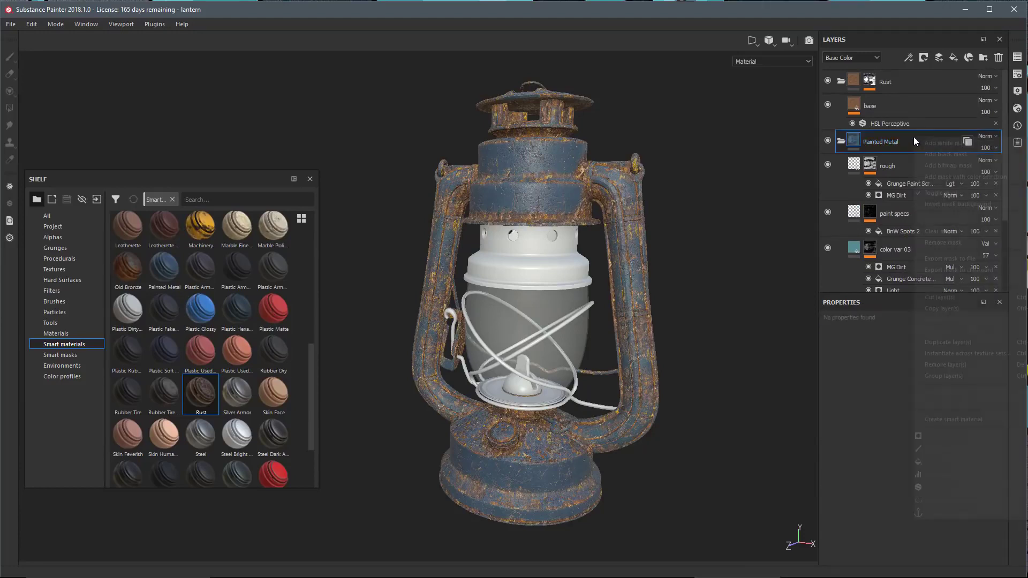
left_click(938, 355)
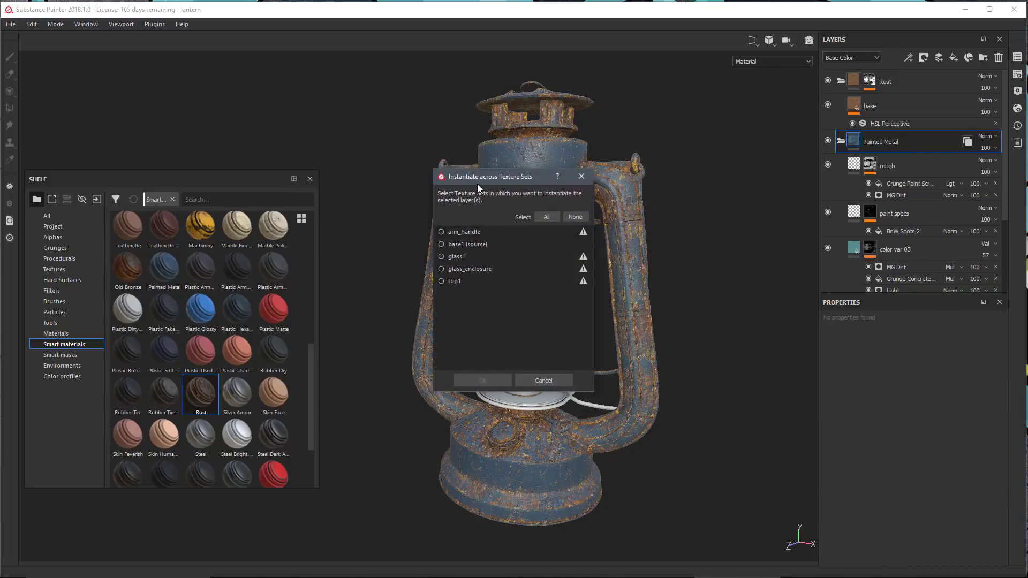
left_click(440, 268)
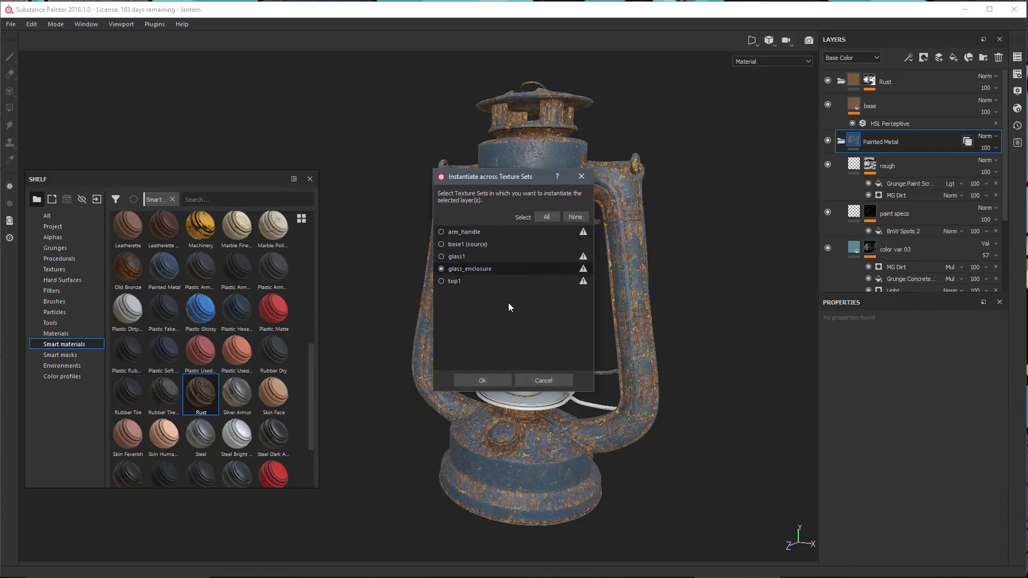
left_click(481, 380)
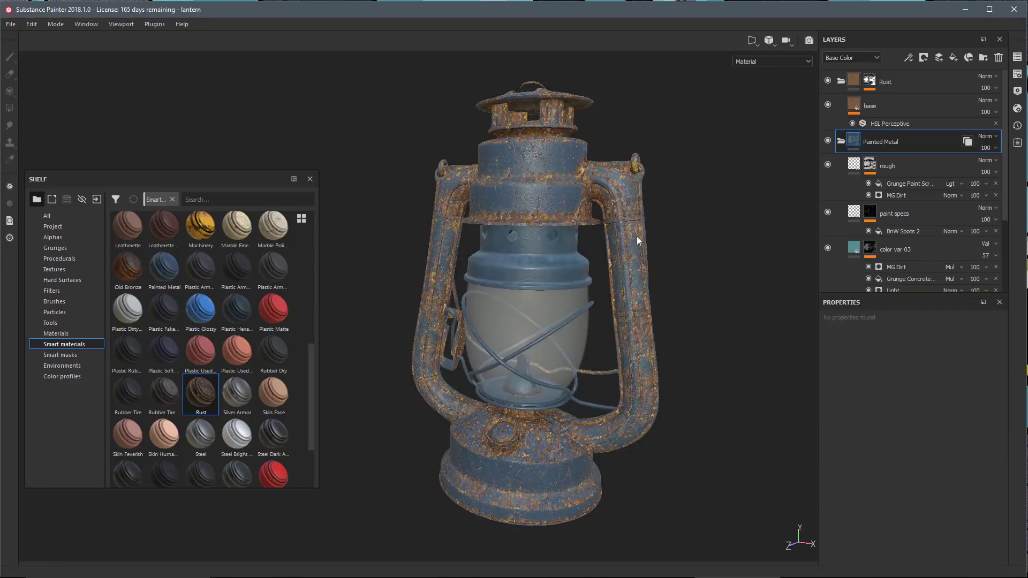
Step: Switch to the glass enclosure's texture set and add the Rust smart material above its Painted Metal instance
right_click(535, 250, "ctrl+alt")
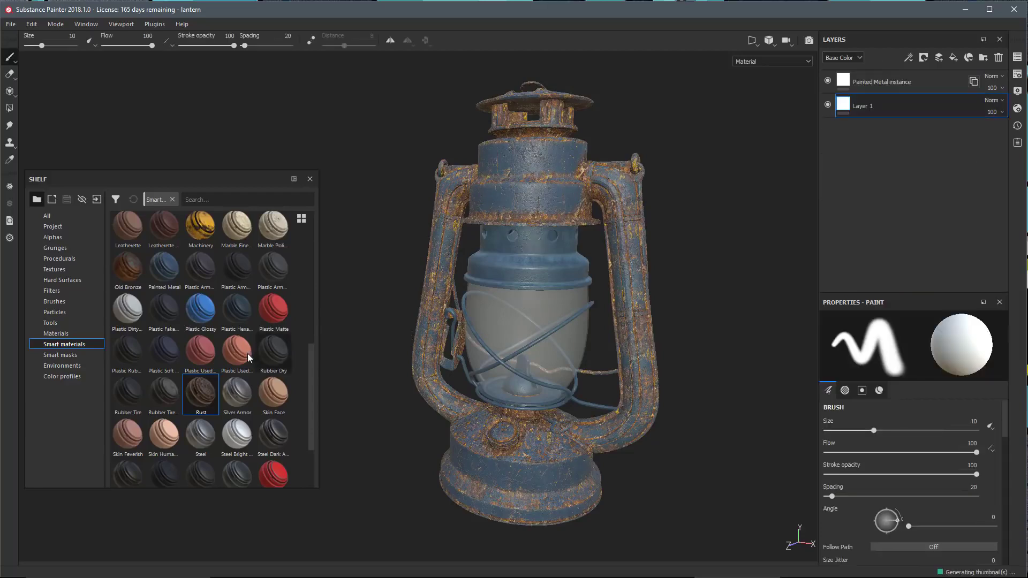
left_click_drag(200, 393, 896, 72)
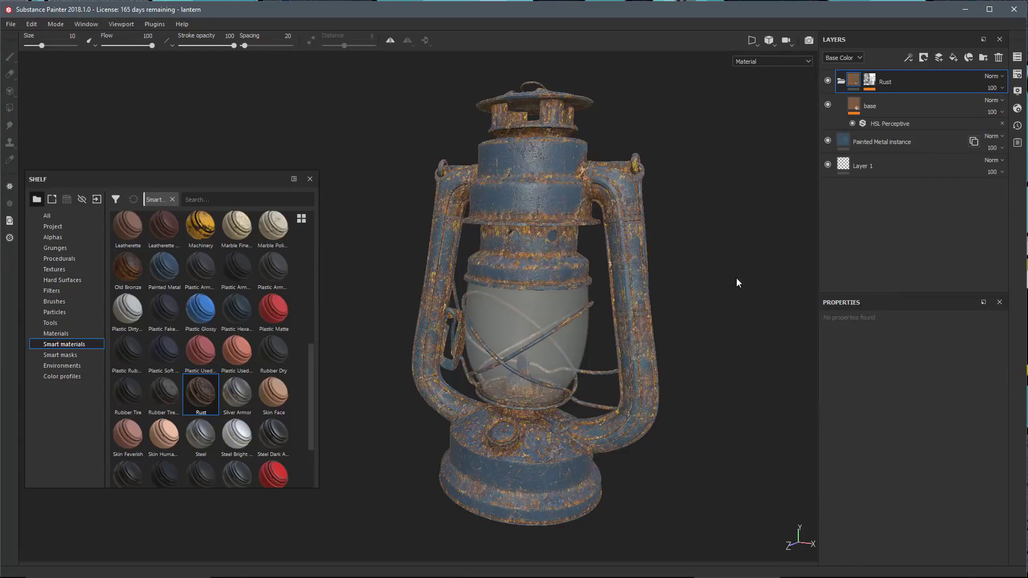
left_click_drag(591, 368, 644, 326, "alt")
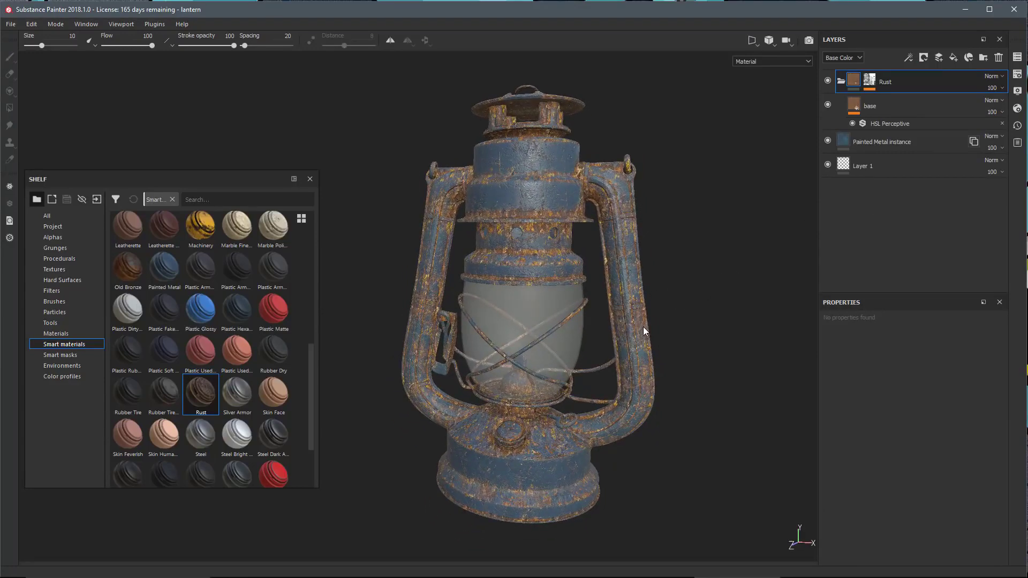